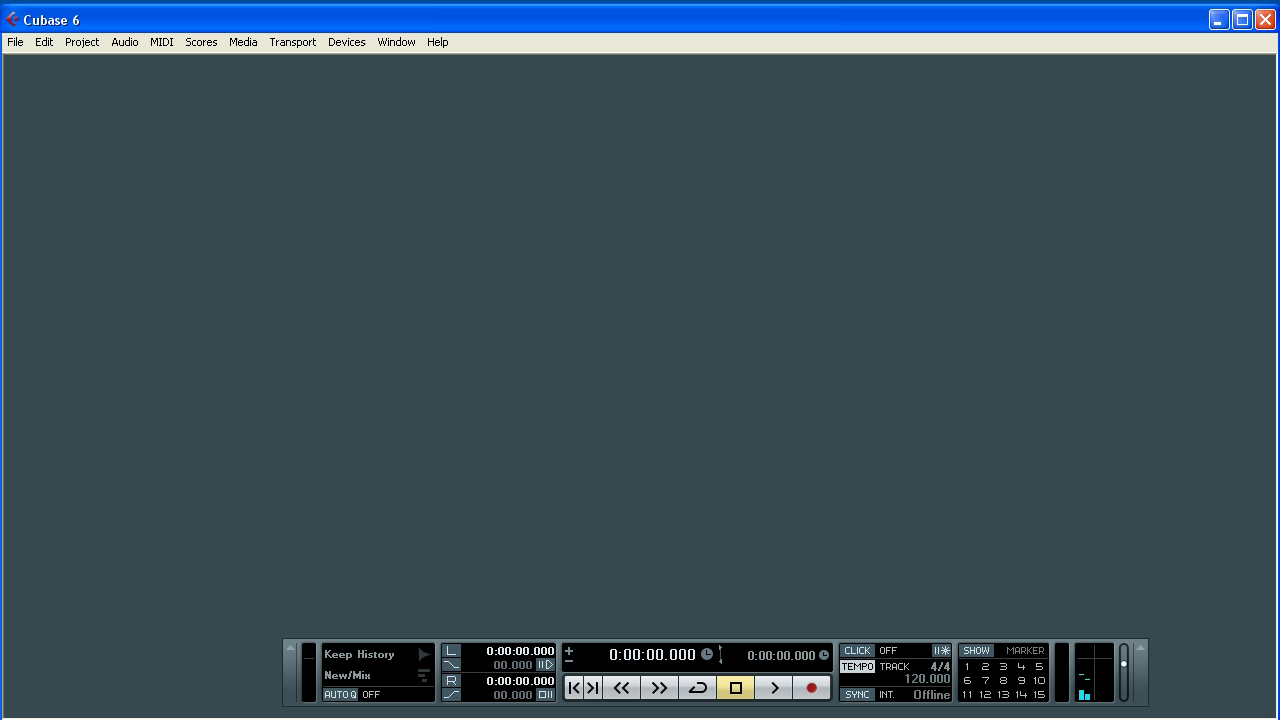
Step: Bring up the ua101_large photo of the UA-101 panels and reposition its viewer window
key(alt+Tab)
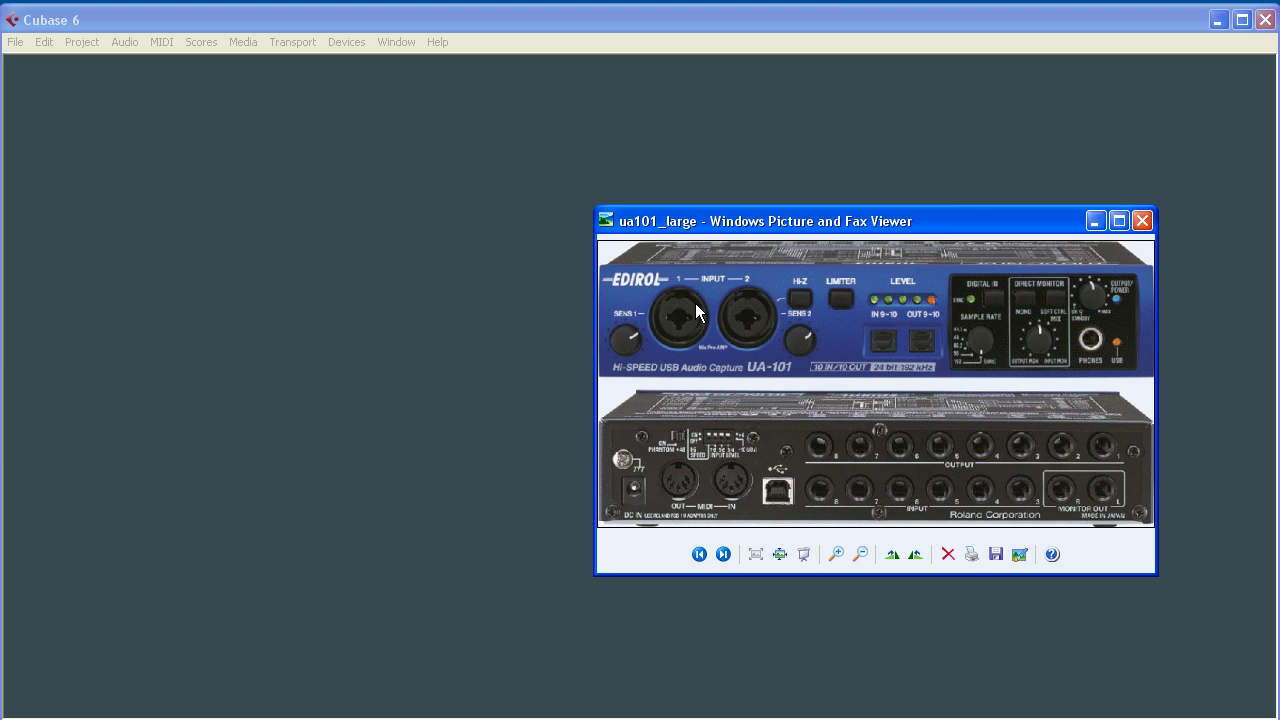
drag(970, 221, 903, 201)
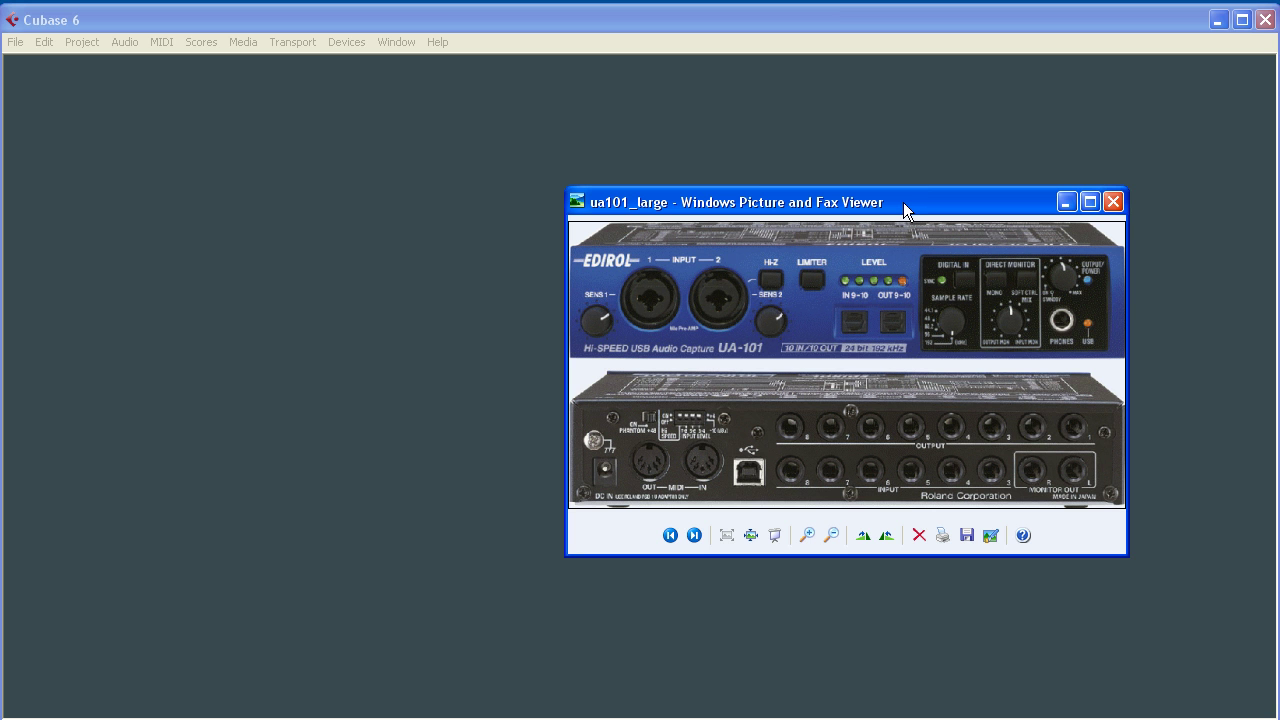
drag(914, 208, 939, 212)
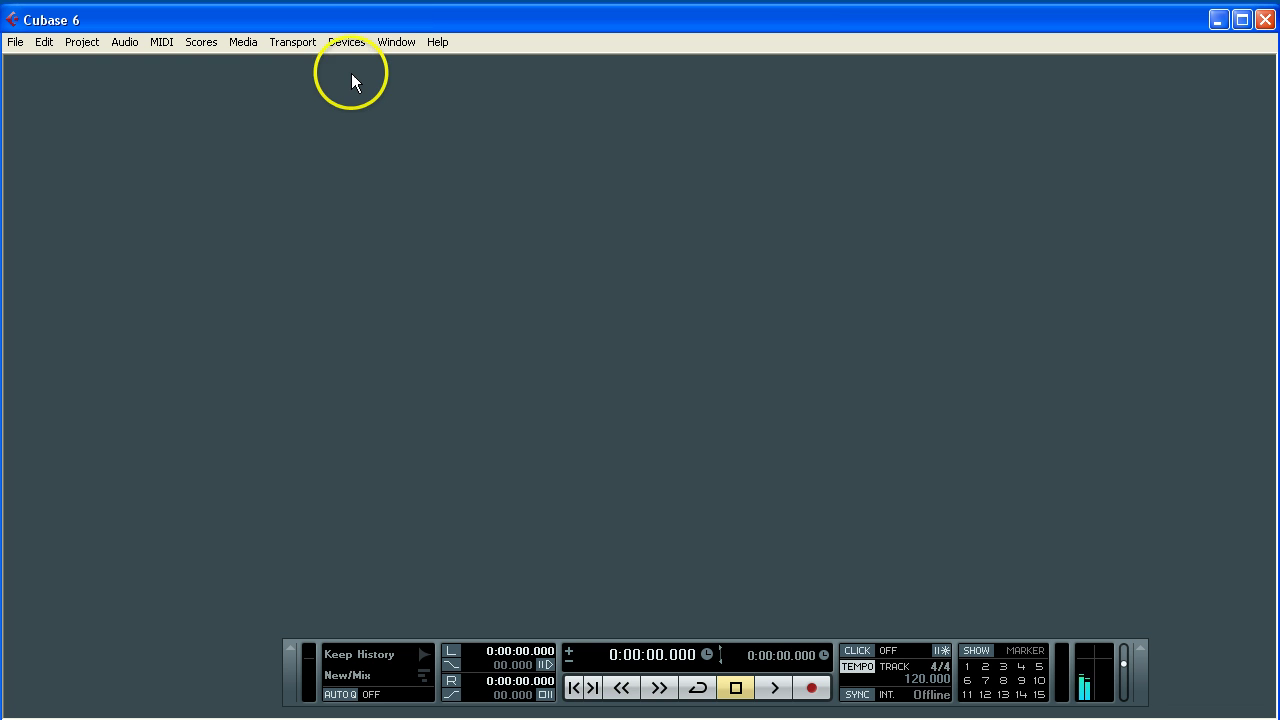
Step: Open Device Setup from the Devices menu to reach the EDIROL UA-101 VST Audio System settings
click(348, 44)
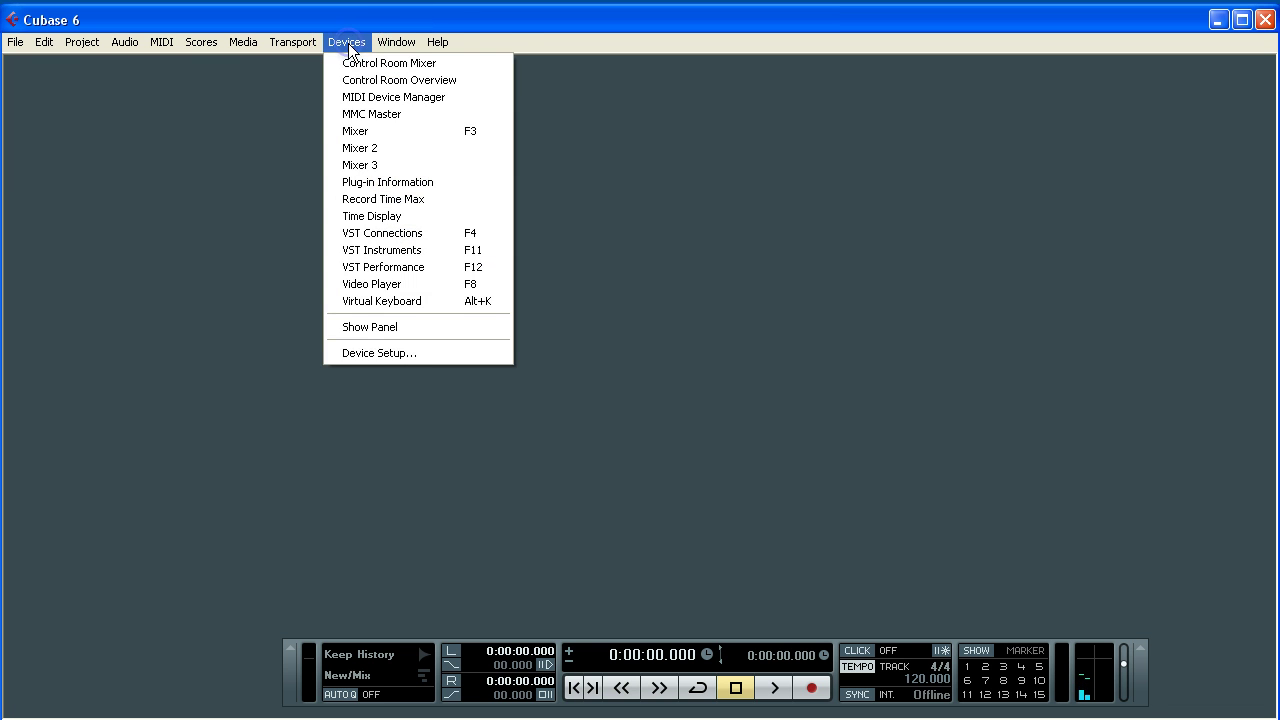
click(365, 353)
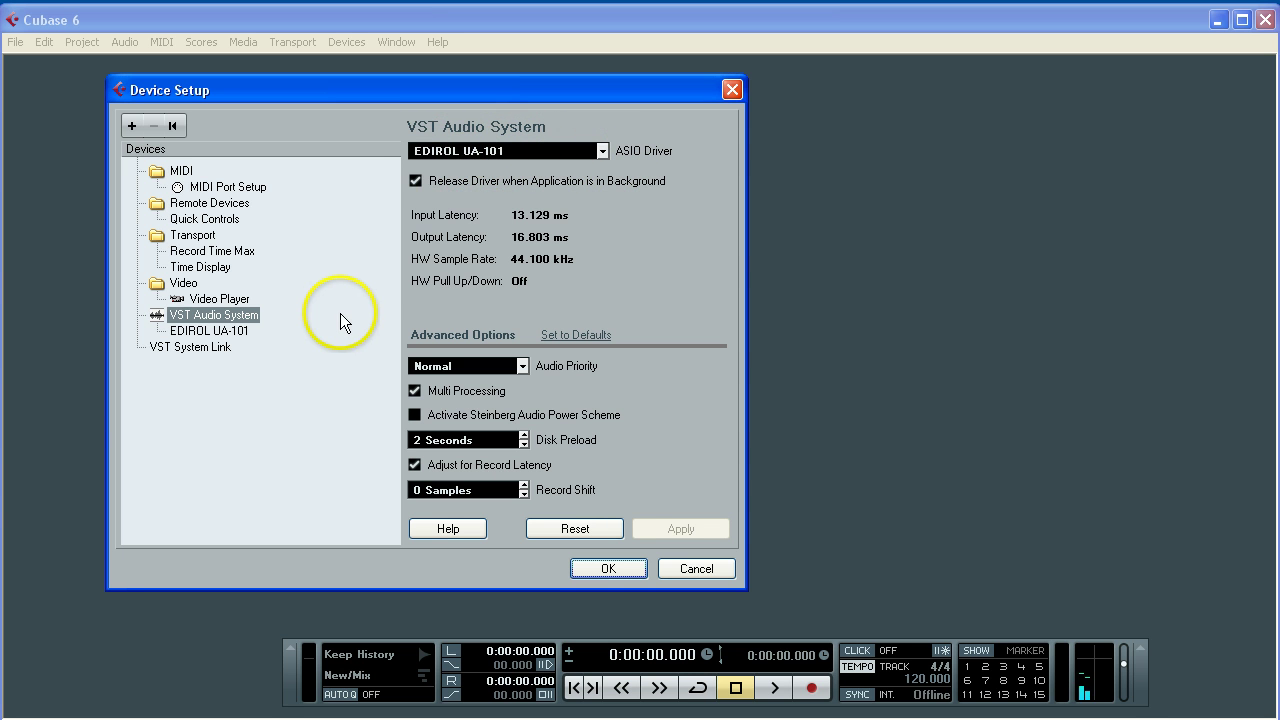
click(602, 151)
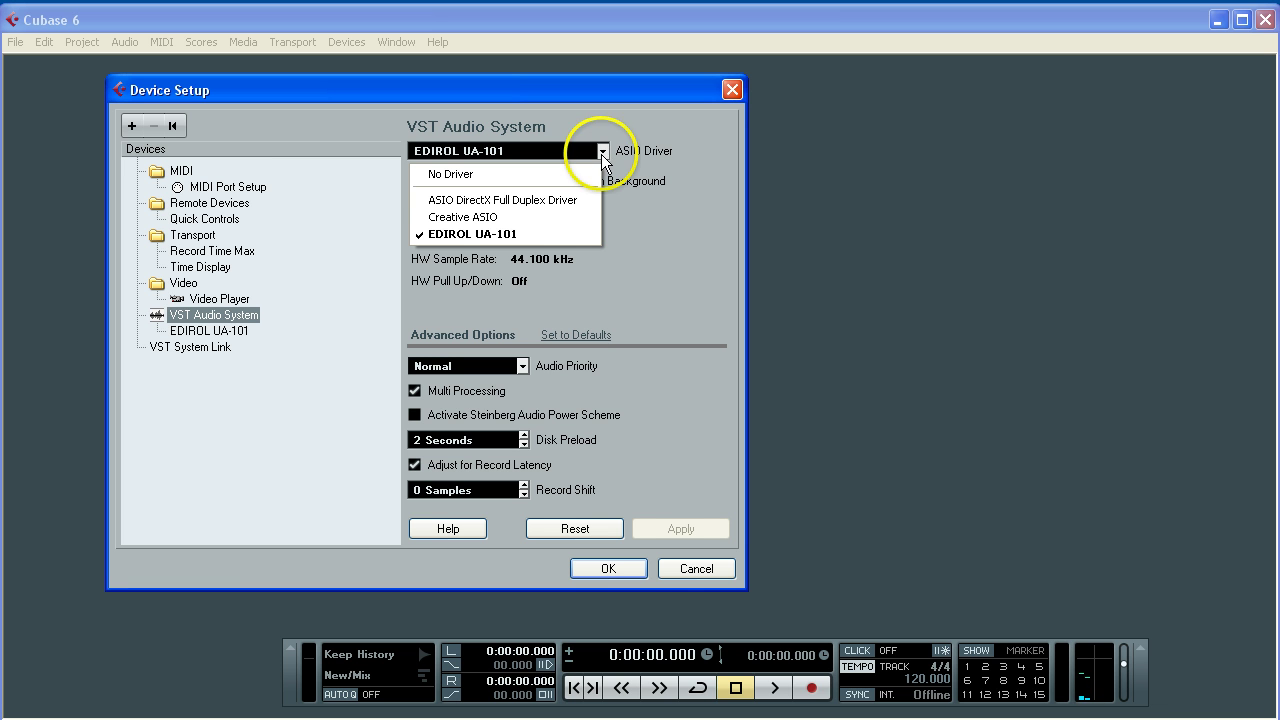
click(494, 235)
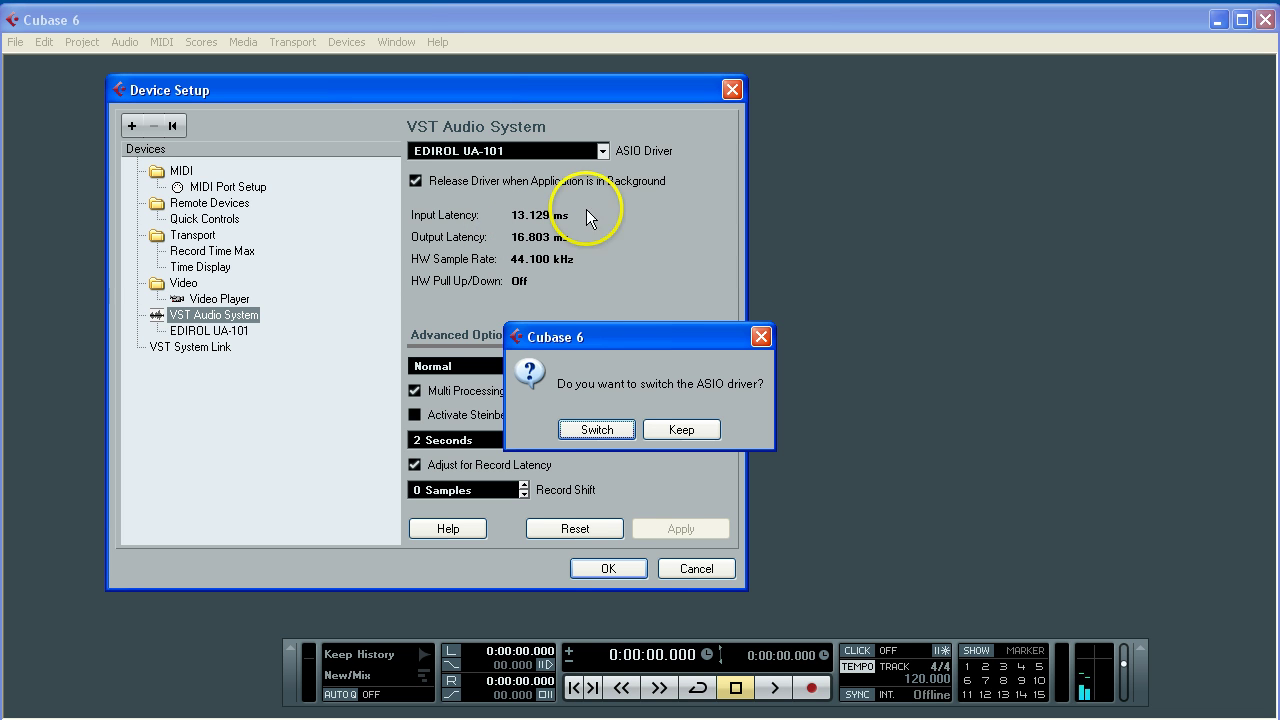
click(675, 430)
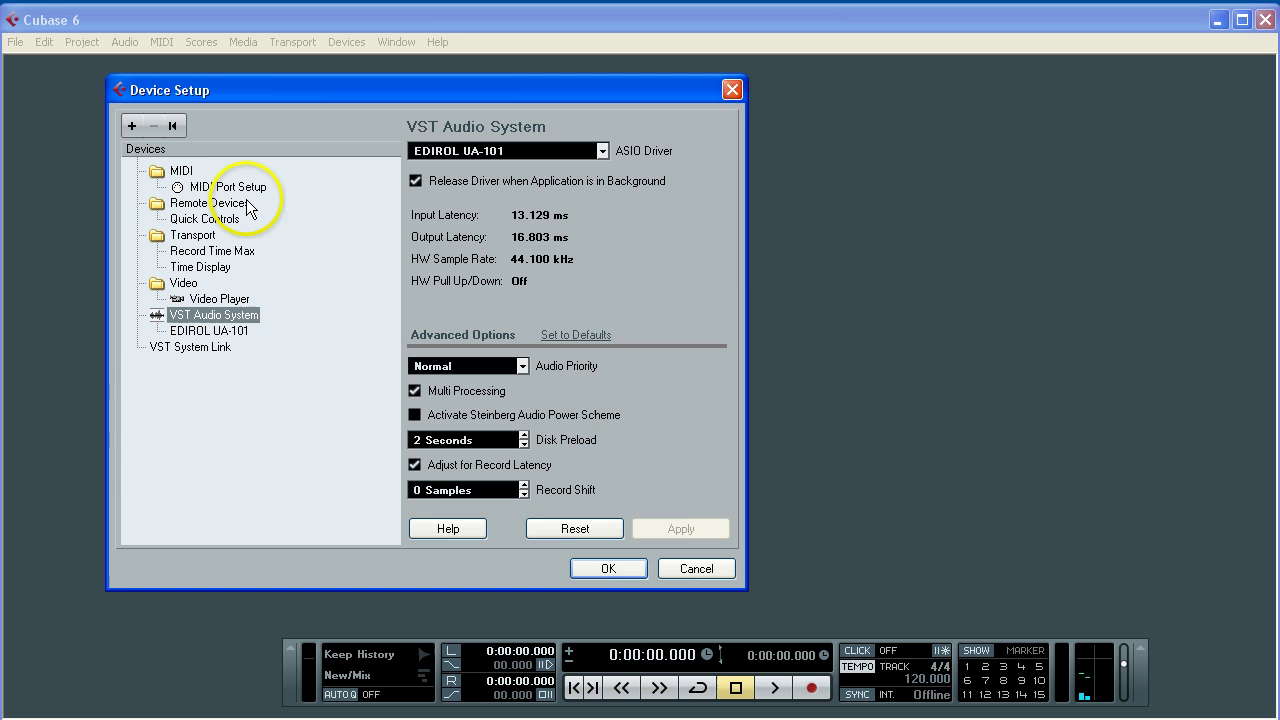
click(205, 330)
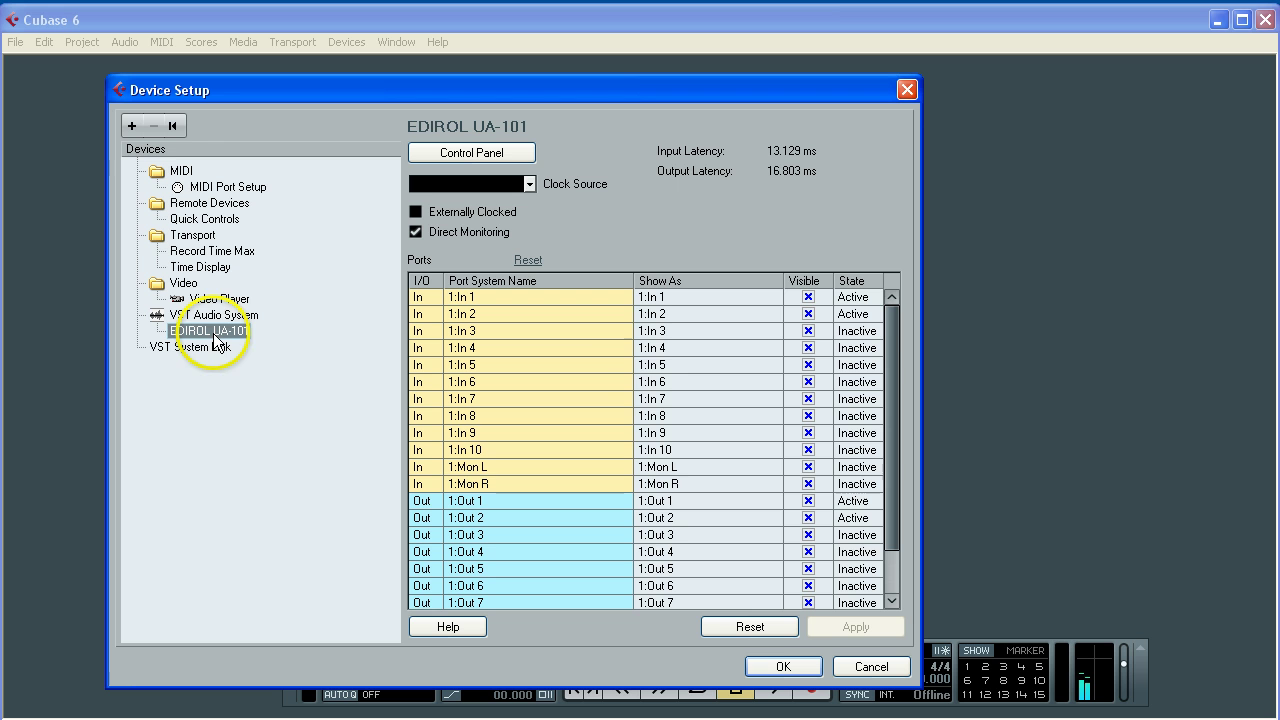
scroll(600, 364, down, 2)
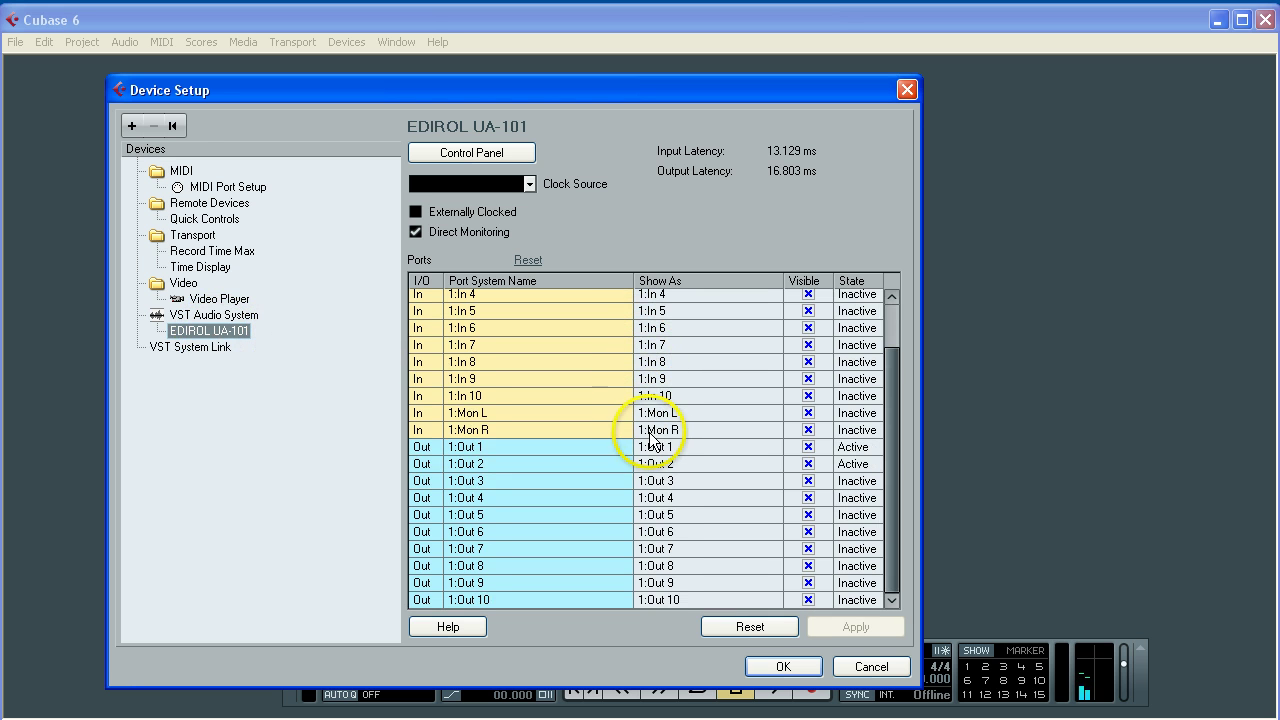
scroll(590, 425, up, 2)
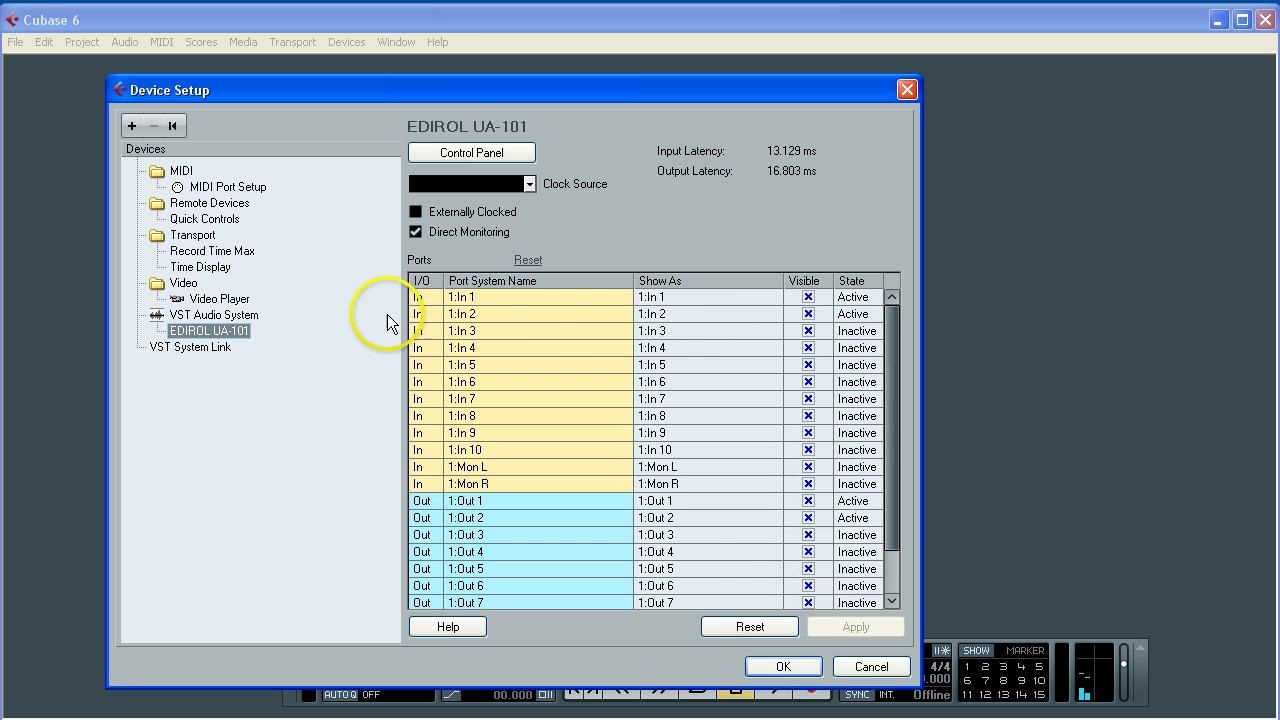
click(213, 315)
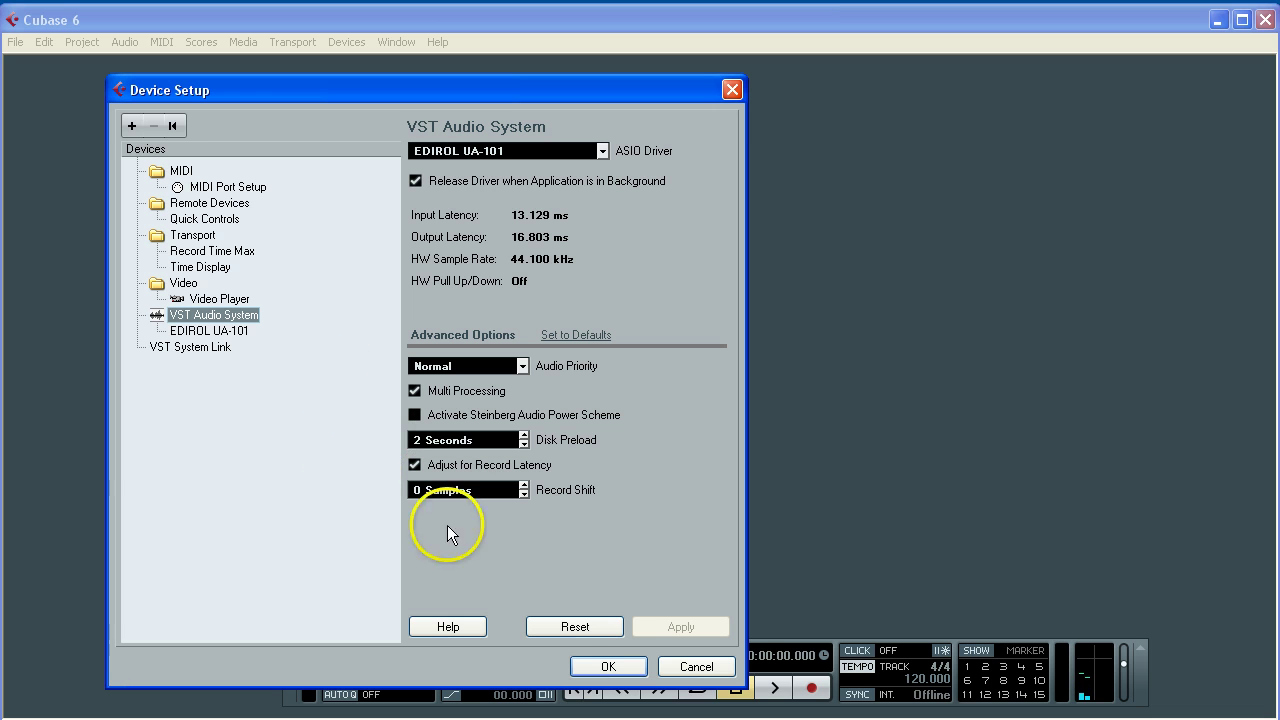
Step: Apply the Device Setup settings with OK and bring up the Devices menu
click(612, 666)
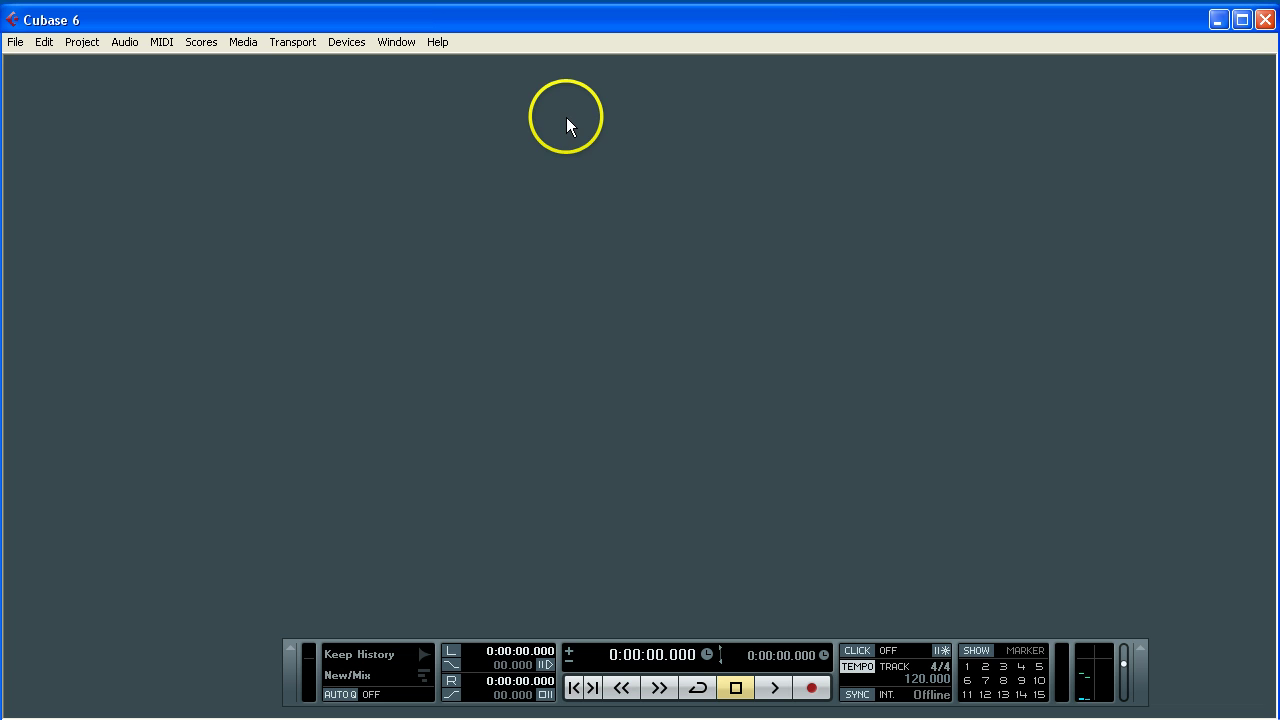
click(338, 40)
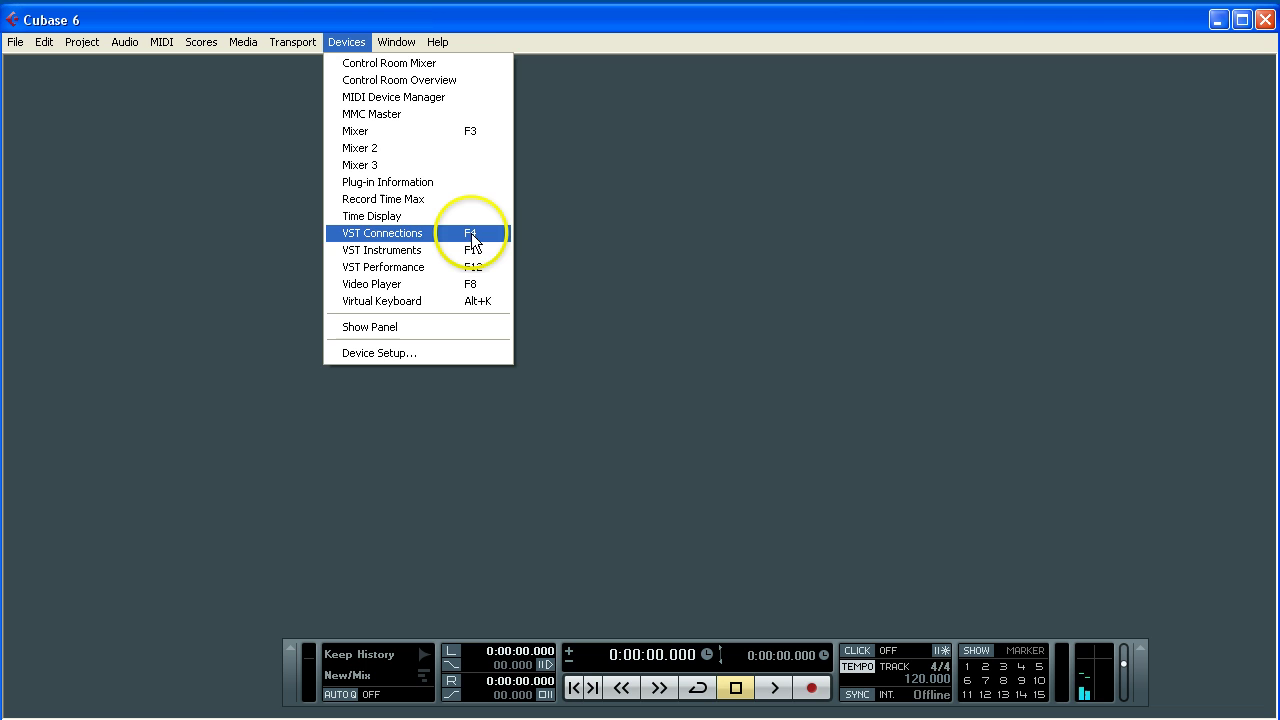
Step: Open VST Connections on the Inputs page showing Stereo In on 1:In 1 and 1:In 2
click(428, 233)
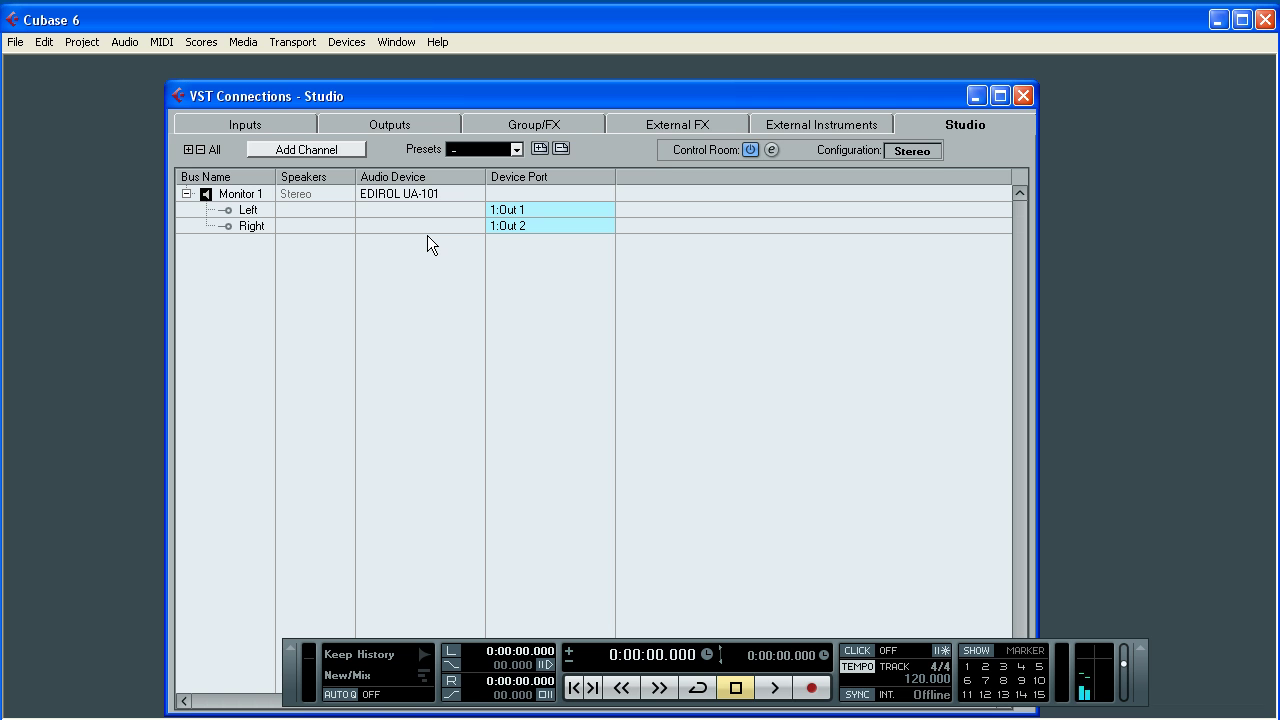
click(250, 125)
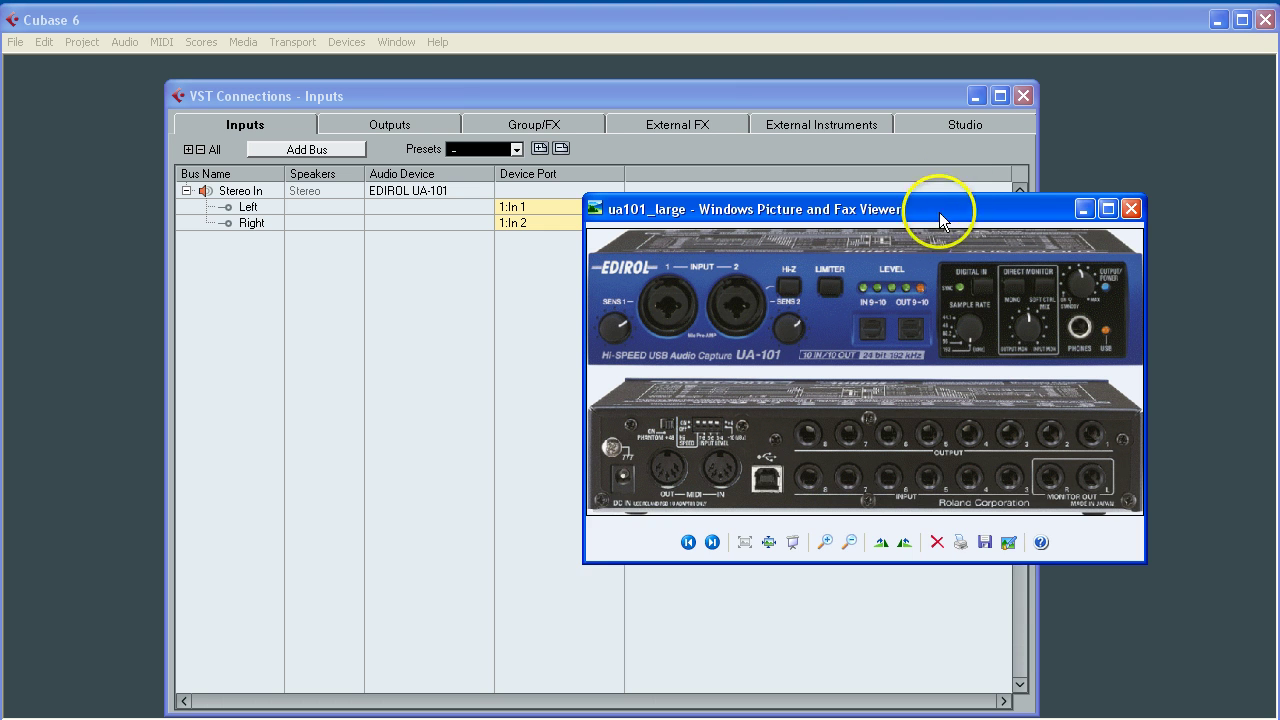
drag(943, 211, 798, 291)
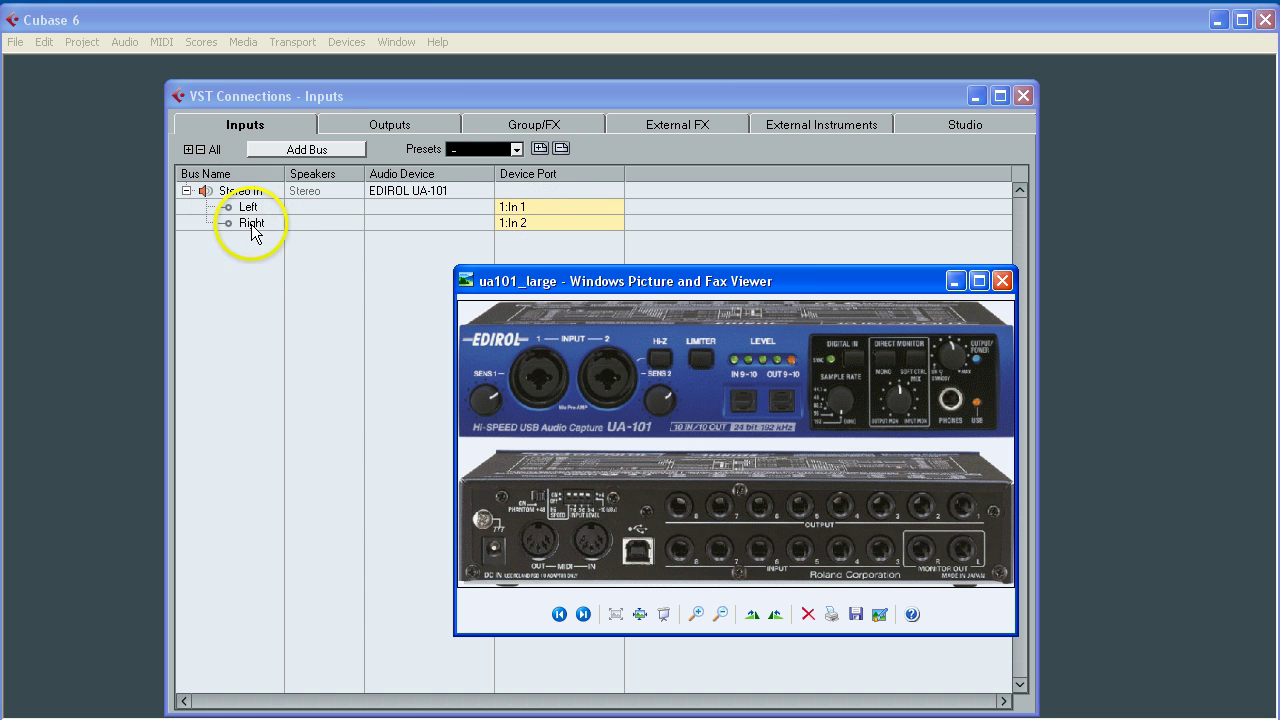
click(954, 281)
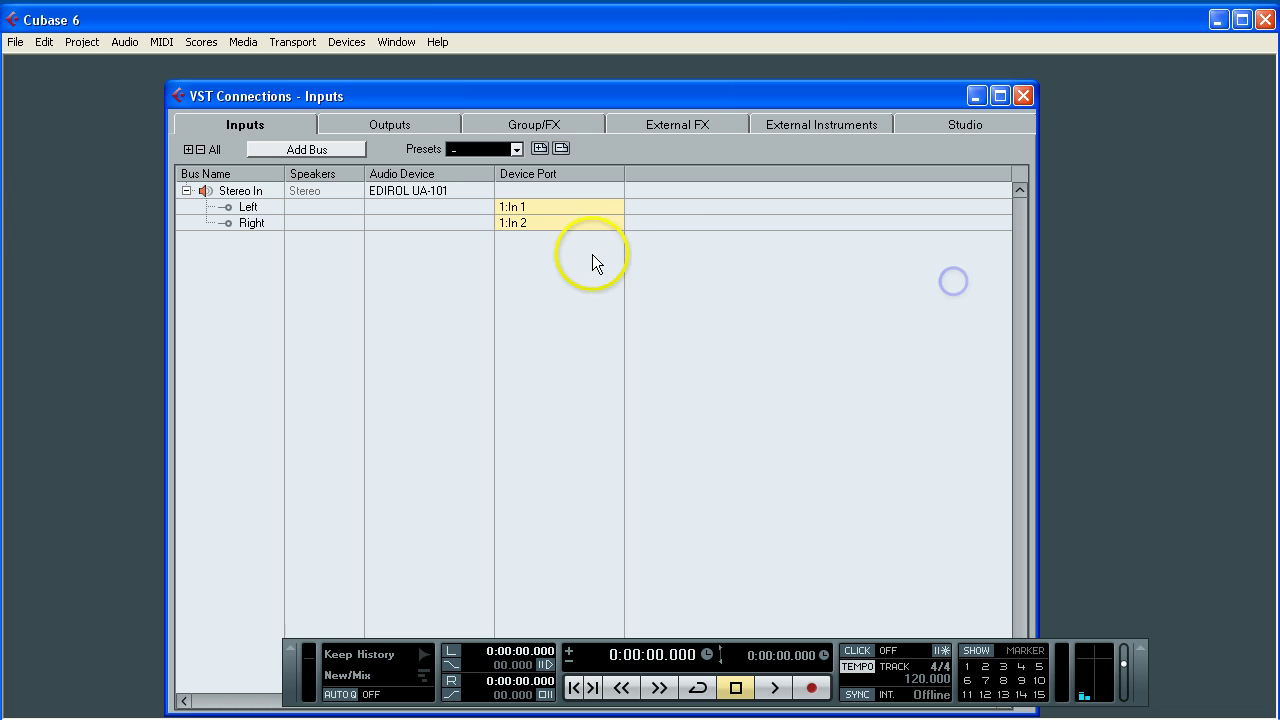
Step: Keep Stereo In Left on 1:In 1 and Right on 1:In 2, then show the output buses
click(539, 206)
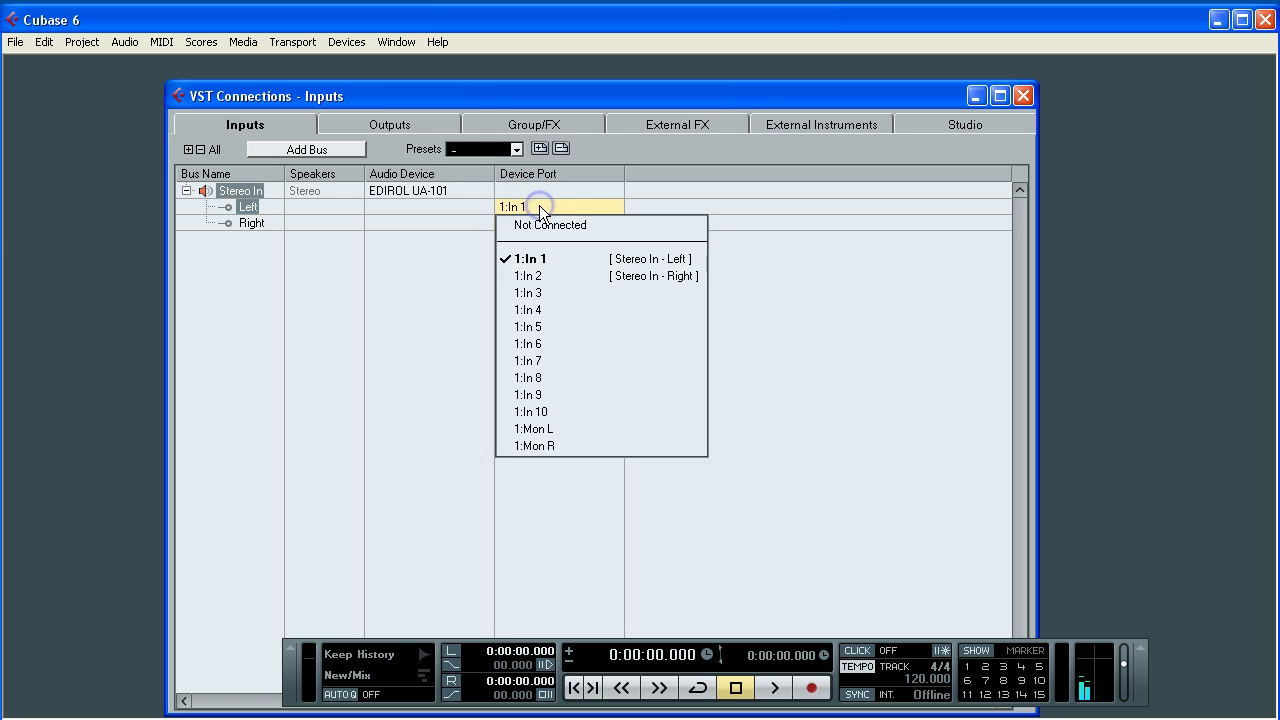
click(552, 258)
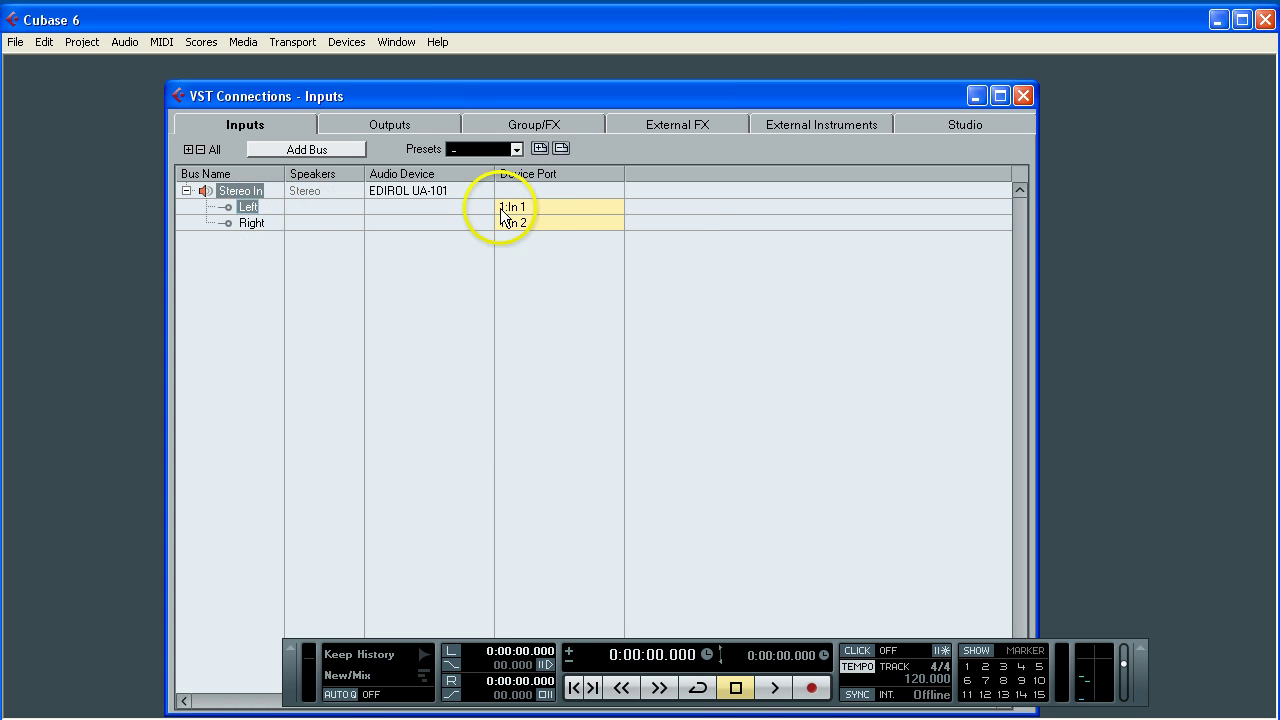
click(542, 228)
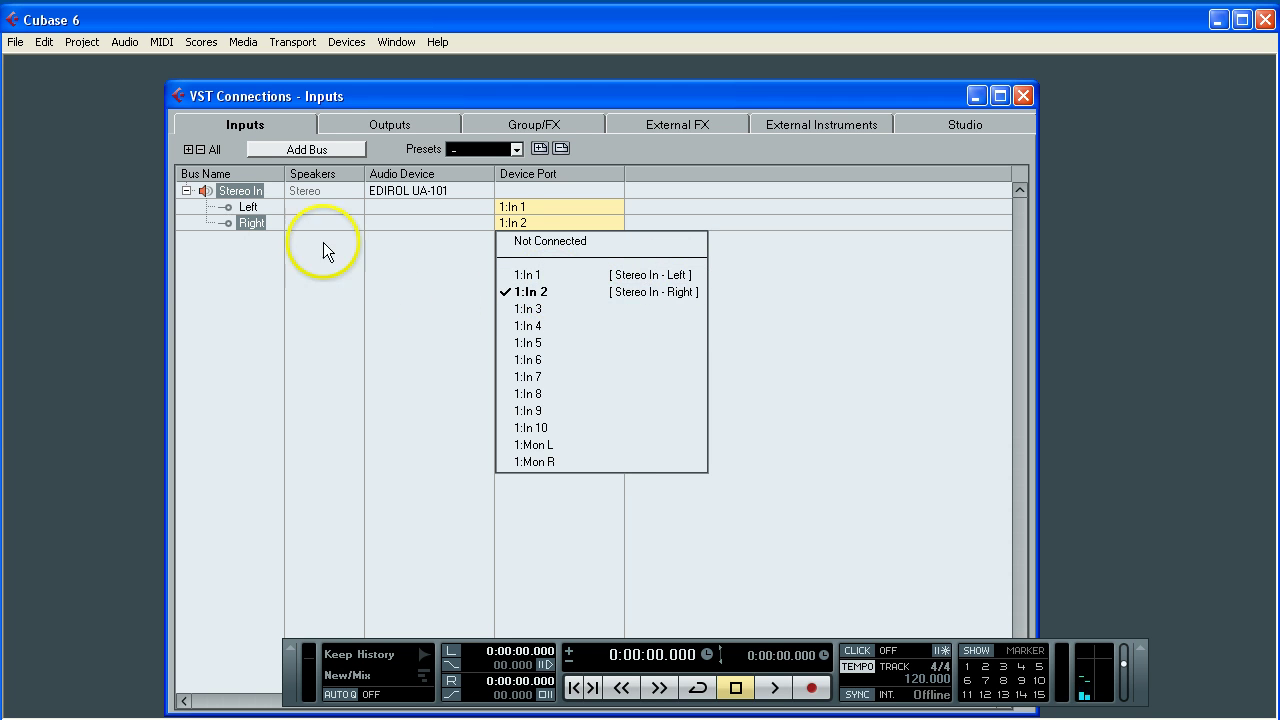
click(608, 292)
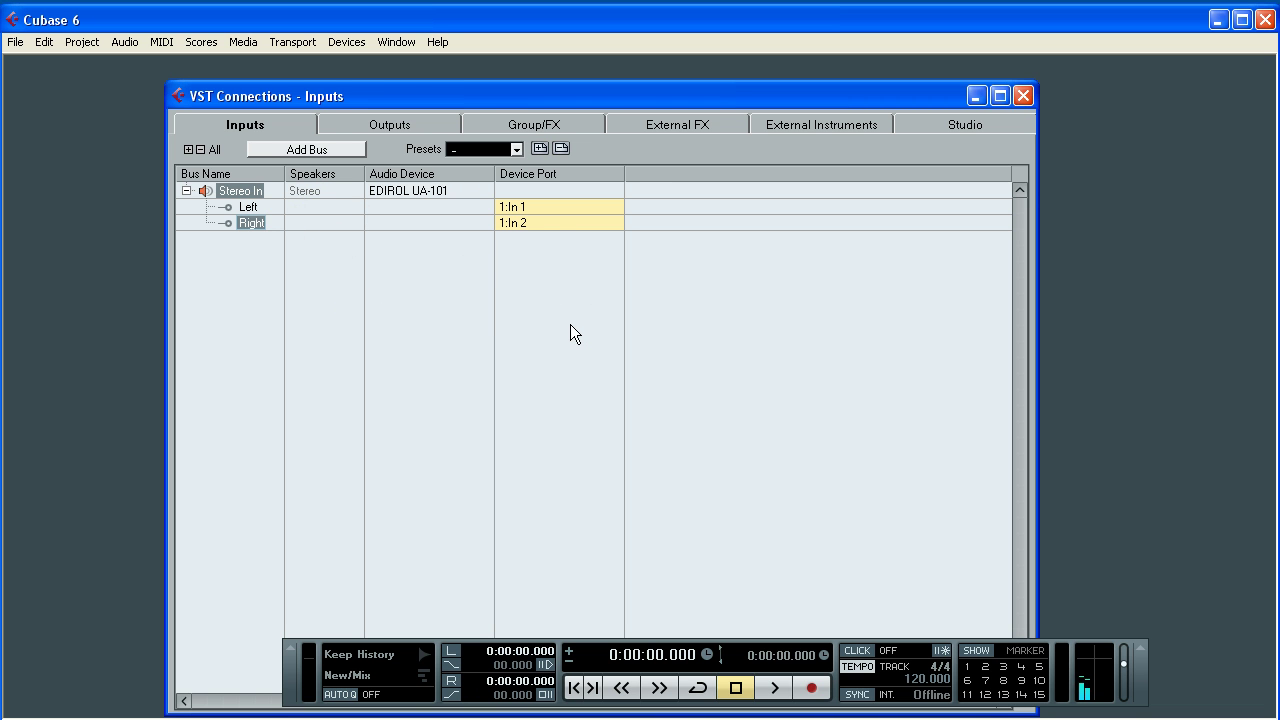
click(400, 125)
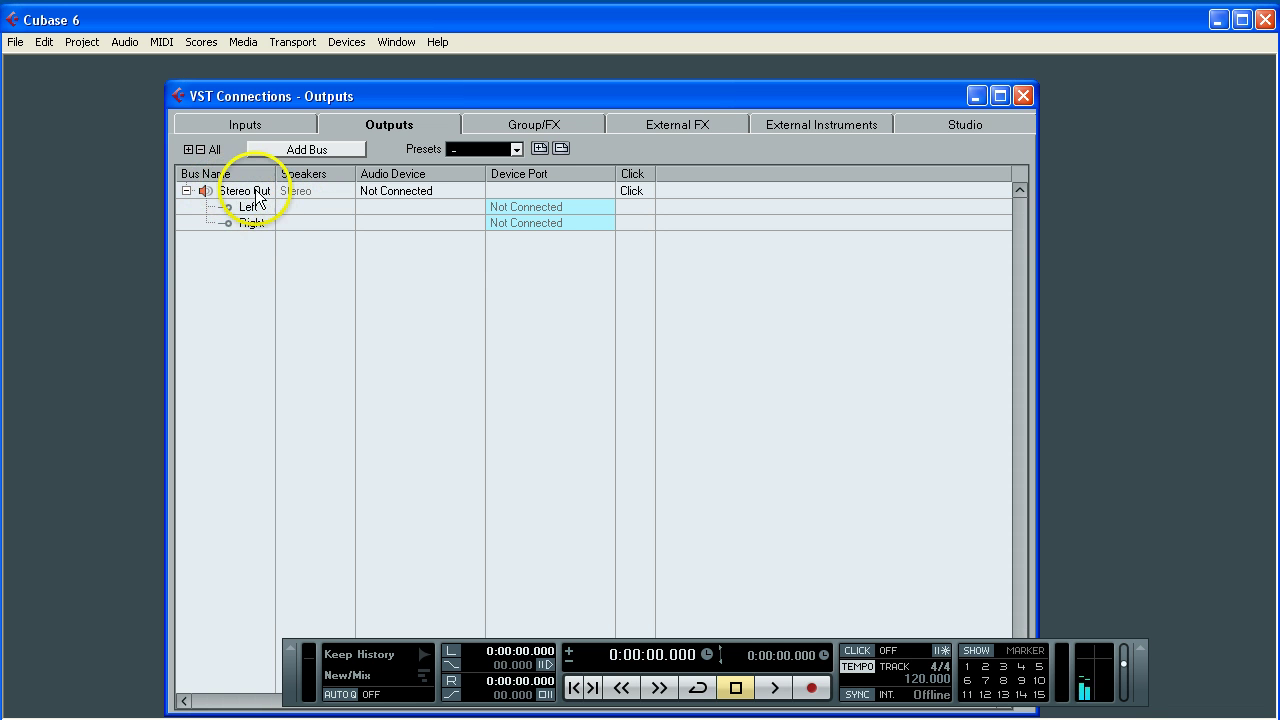
Step: Route Stereo Out Left to 1:Out 1 and Right to 1:Out 2
click(541, 209)
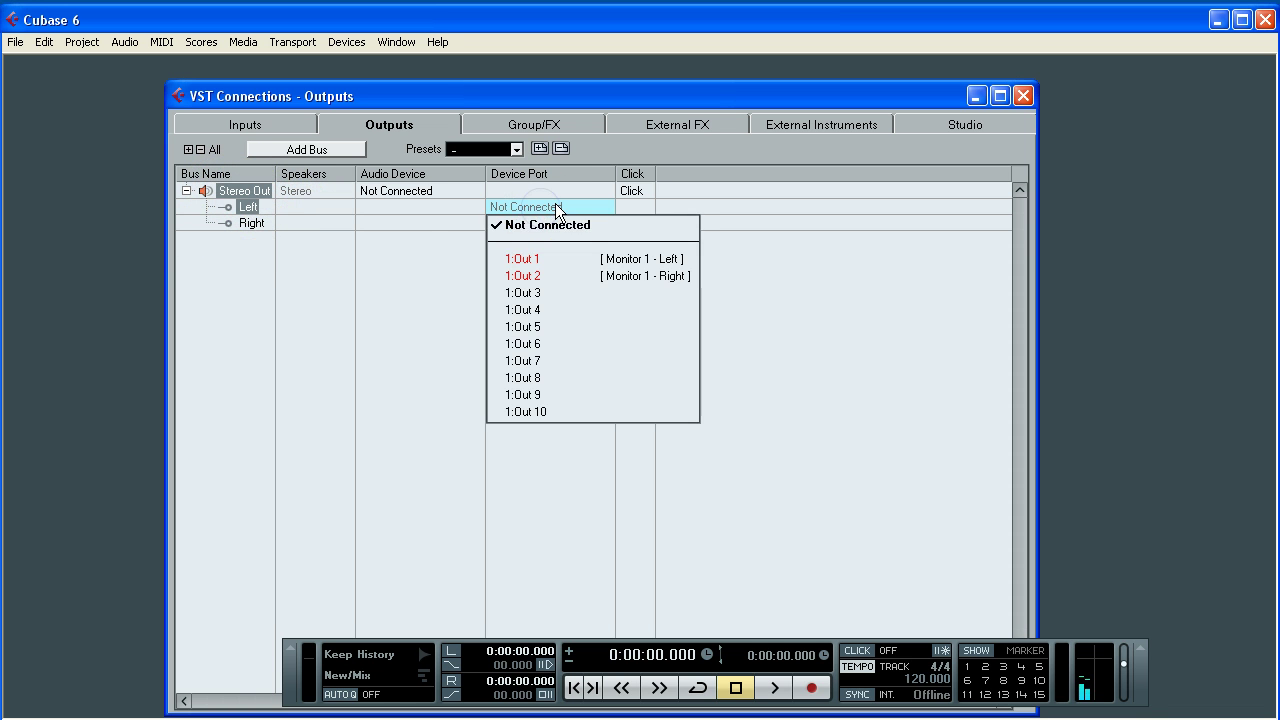
click(622, 260)
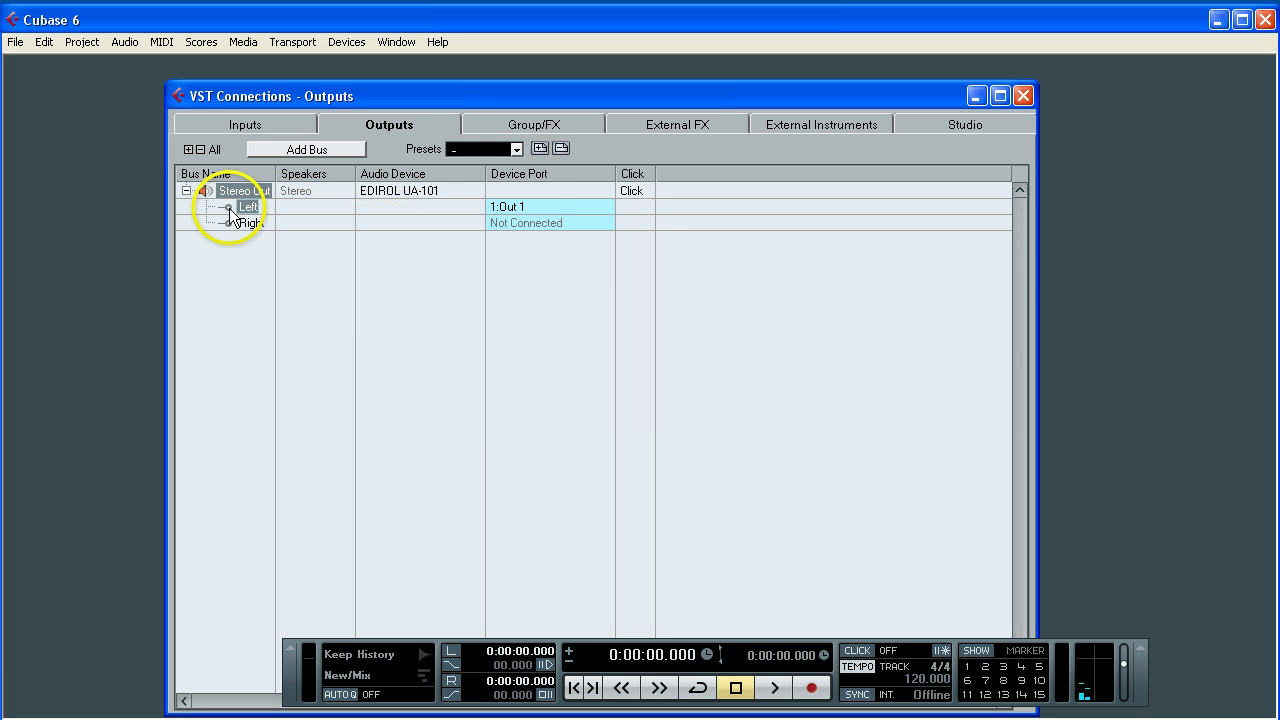
click(518, 218)
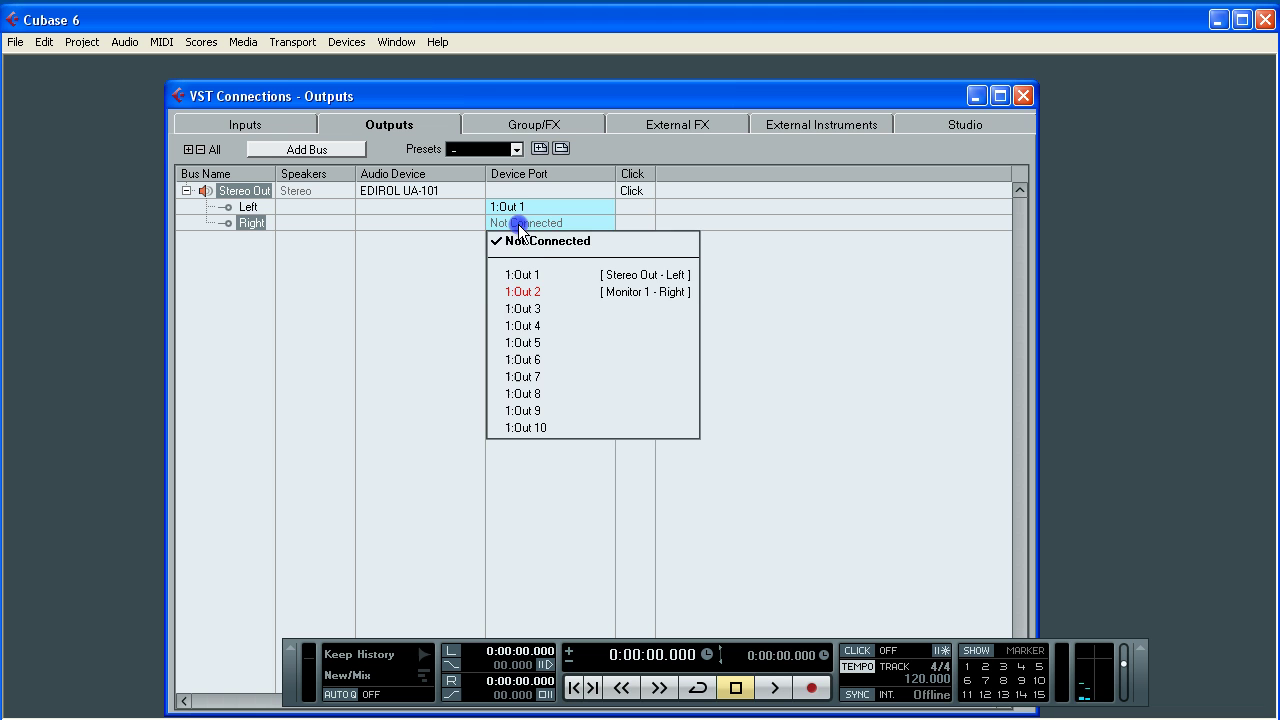
click(523, 294)
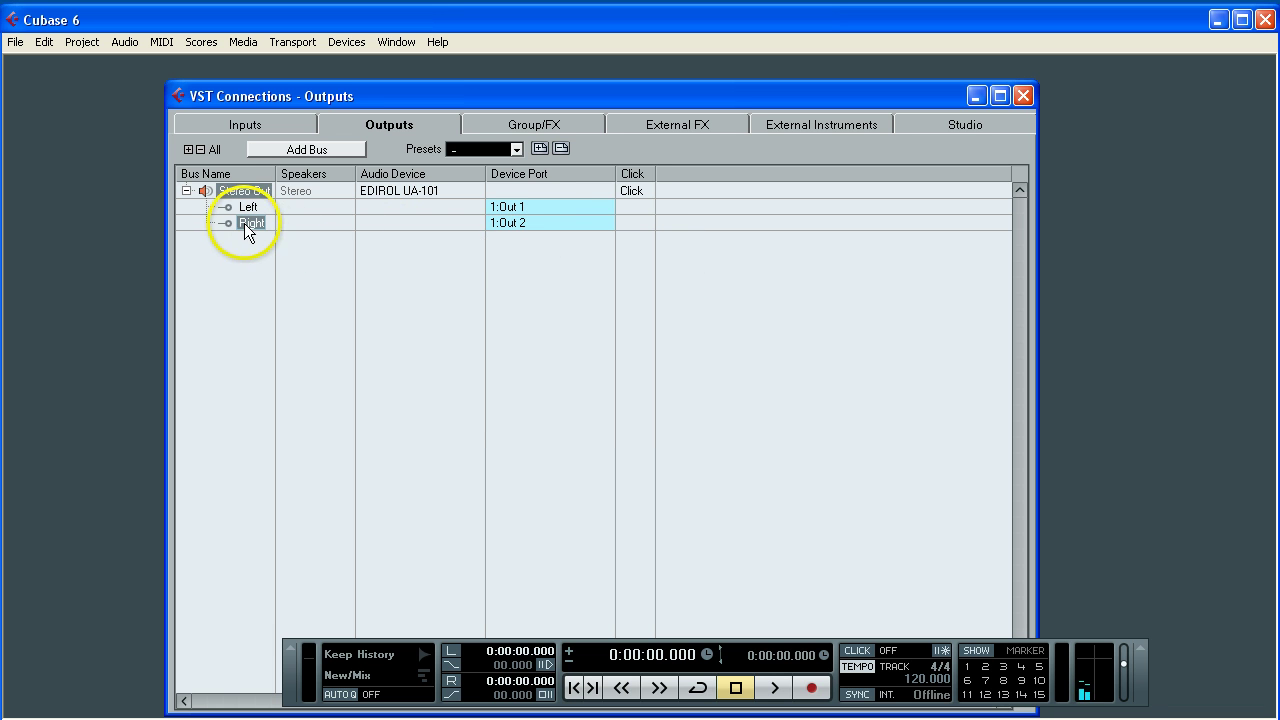
Step: Deselect the bus rows and check the Inputs page before returning to Outputs
click(333, 278)
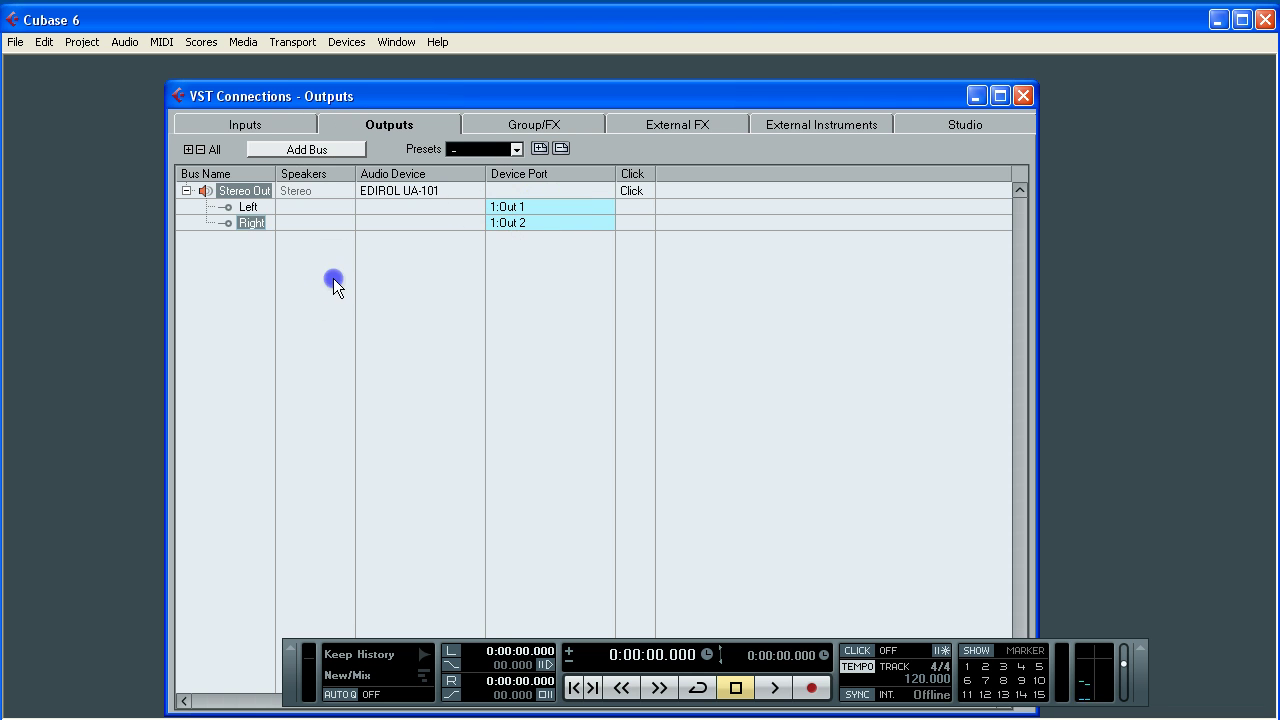
click(266, 128)
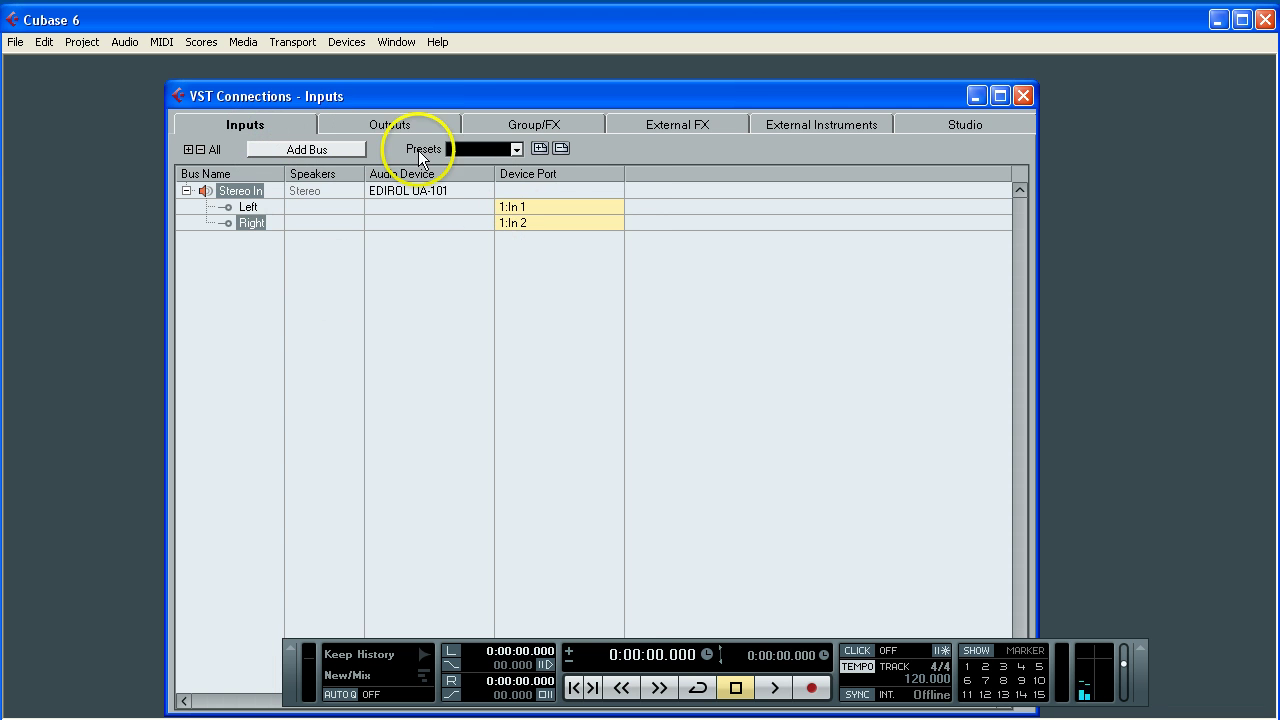
click(409, 126)
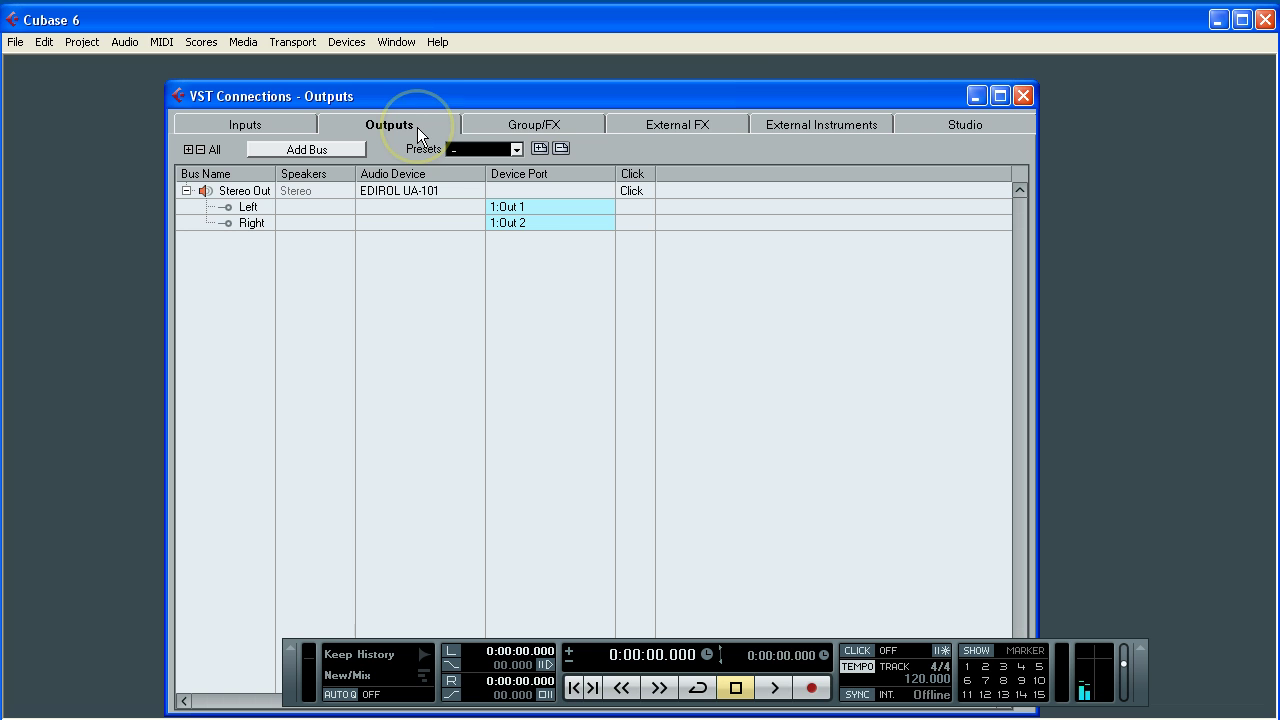
Step: On the Studio page, disable the Control Room, confirm, and switch it back on
click(940, 131)
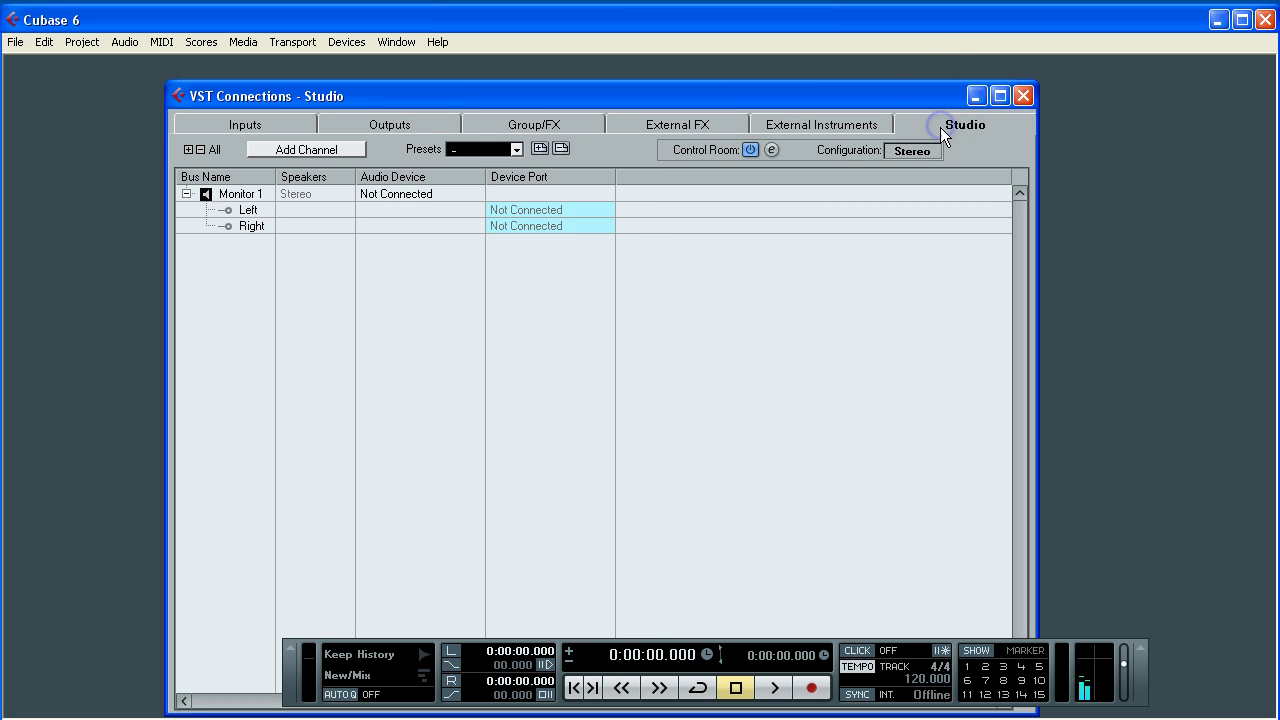
click(750, 149)
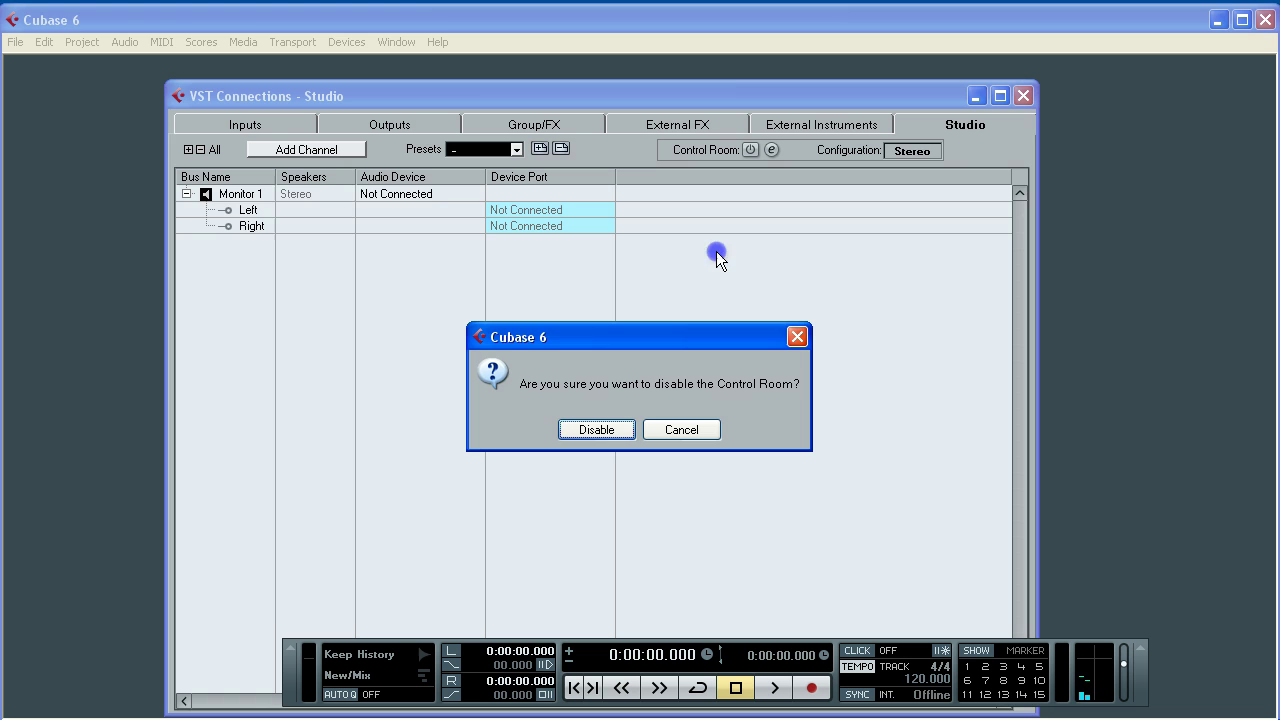
click(597, 429)
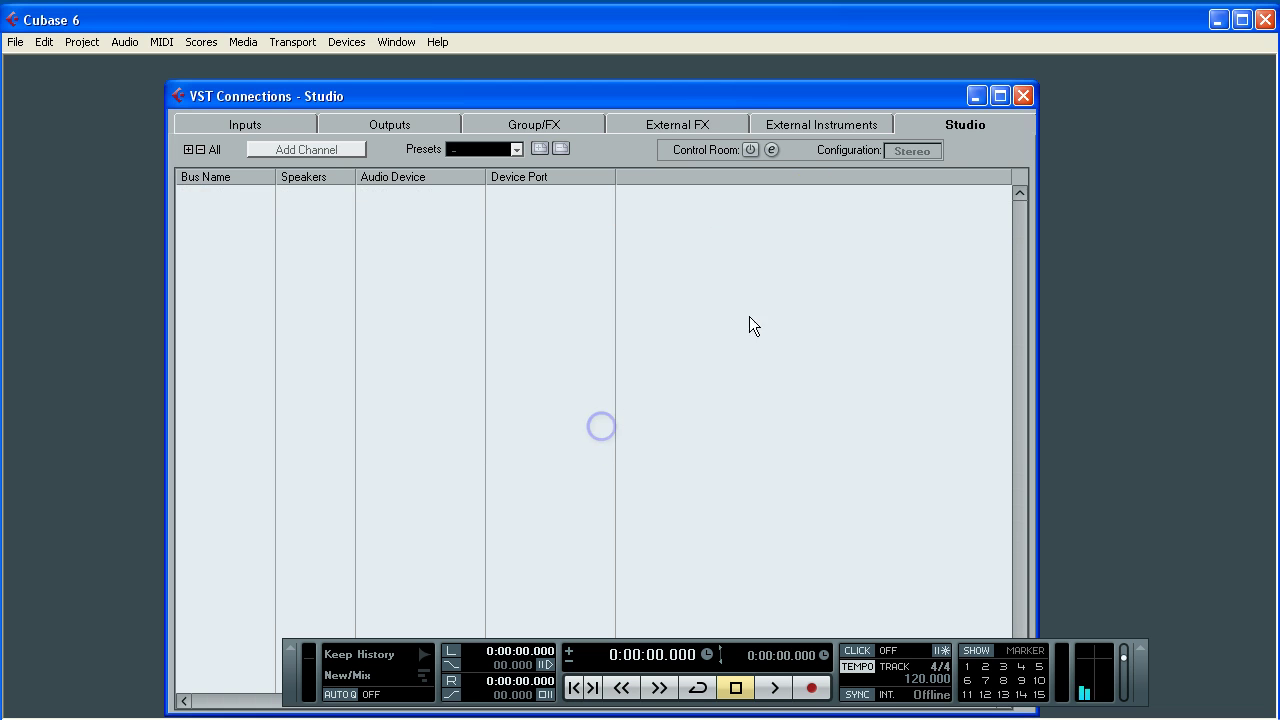
click(749, 150)
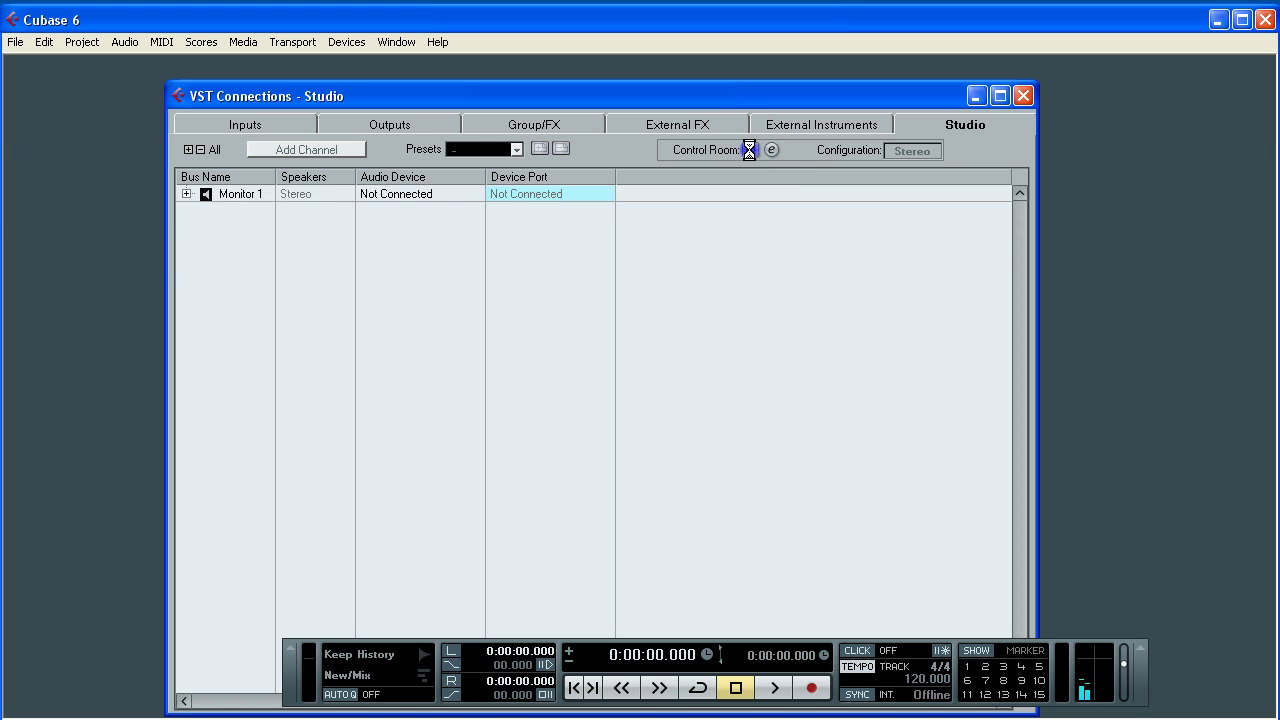
Step: Expand Monitor 1 and route its Left to 1:Out 1 and Right to 1:Out 2
click(185, 194)
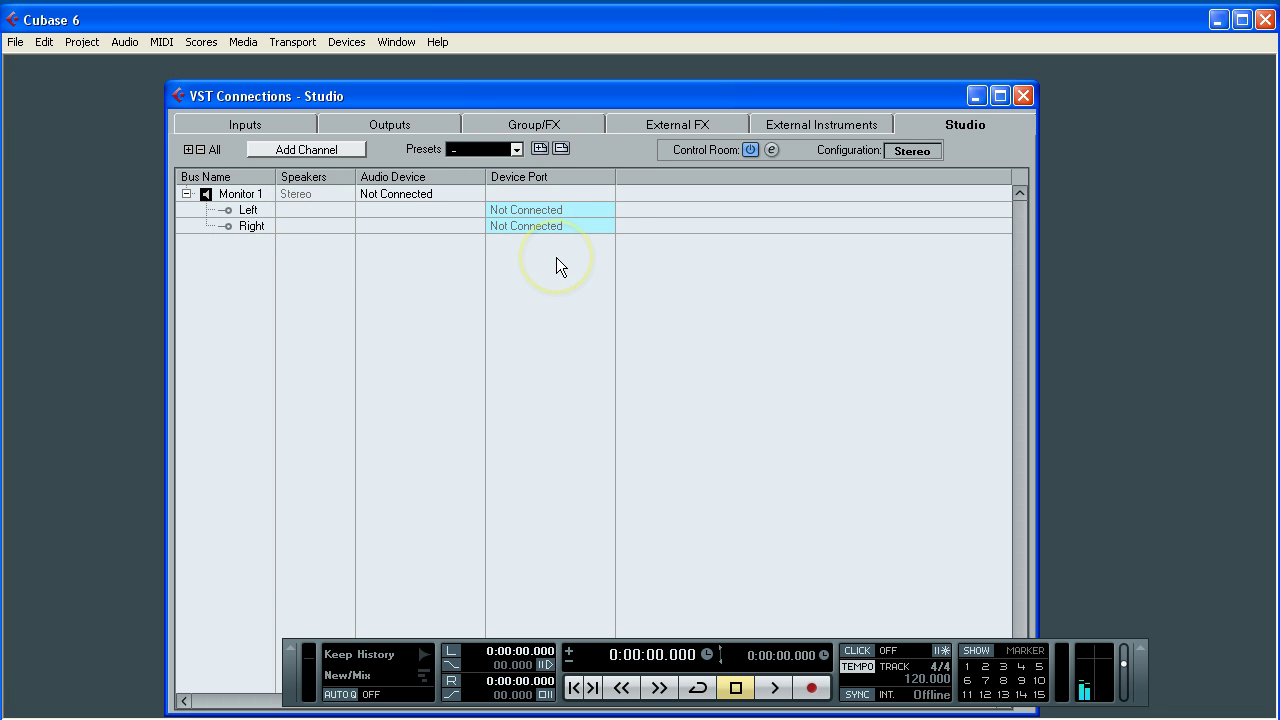
click(548, 211)
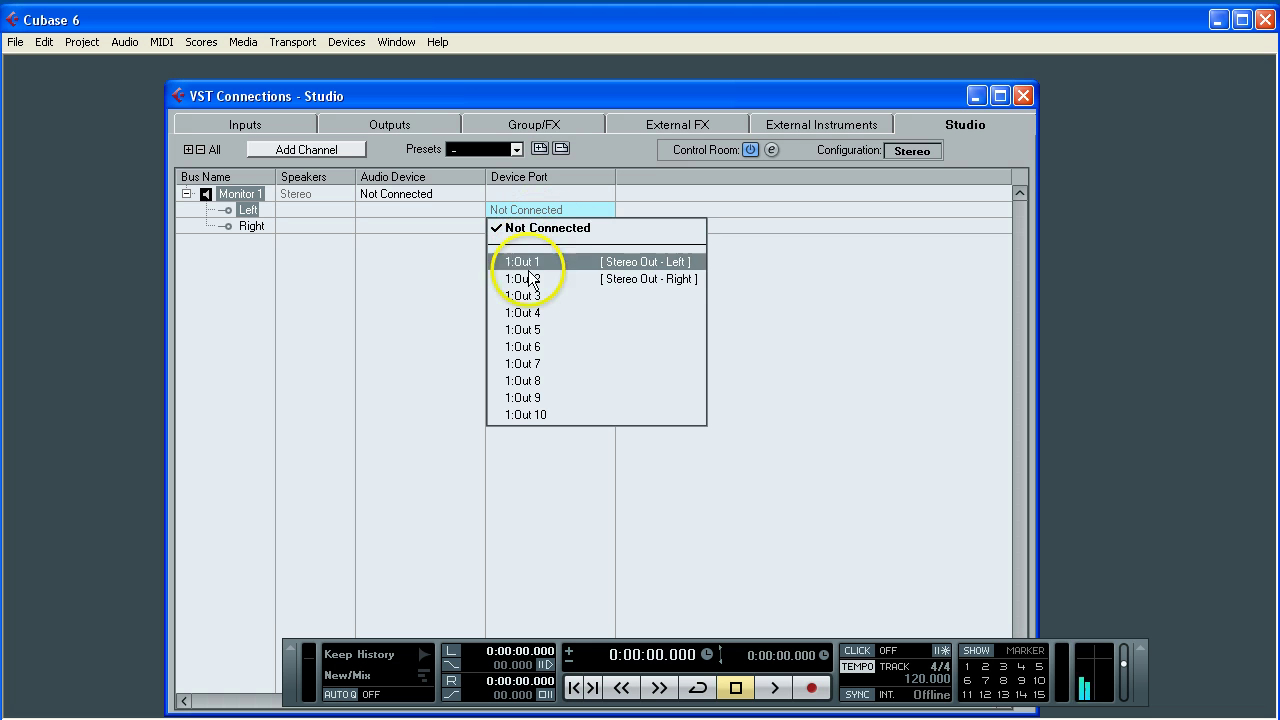
click(630, 260)
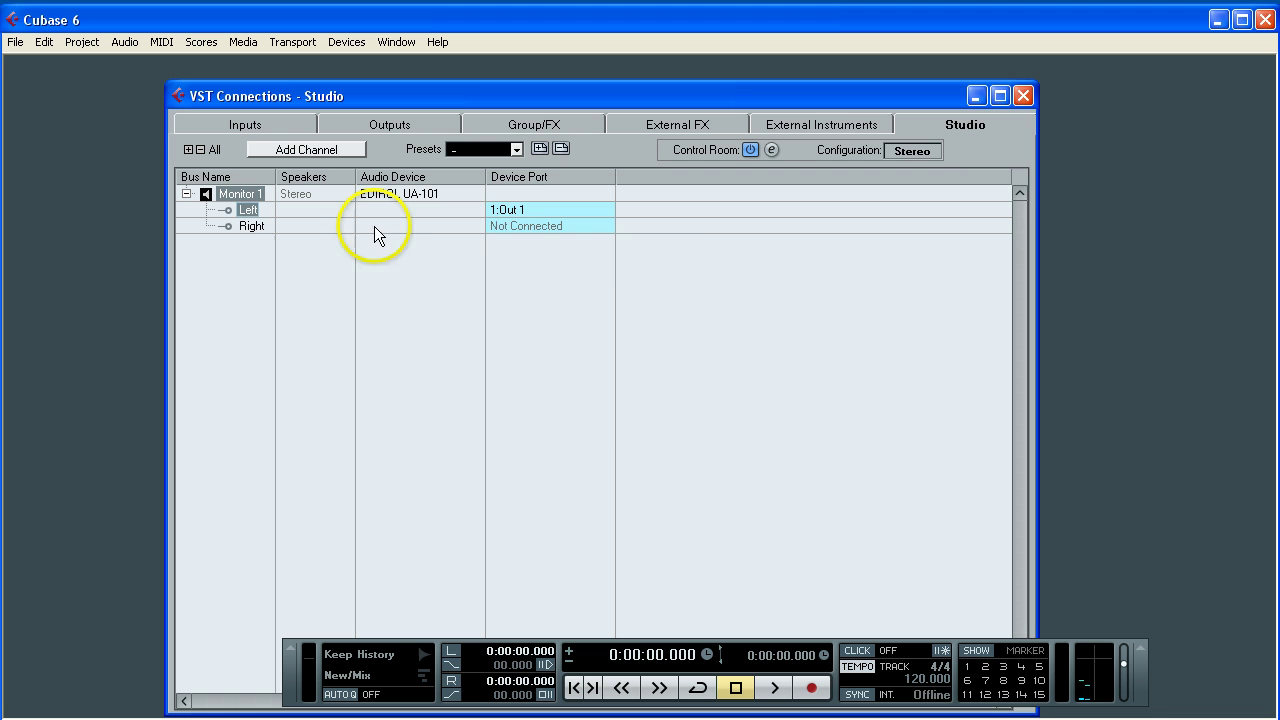
click(503, 225)
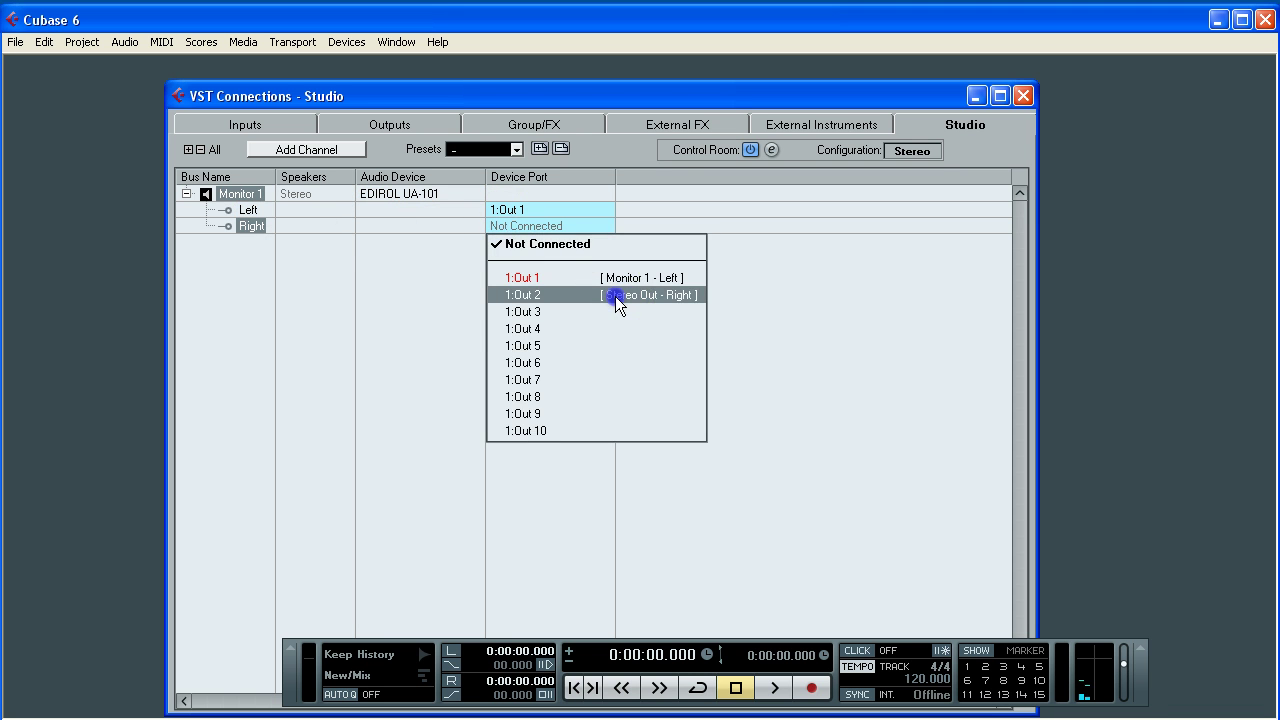
click(615, 296)
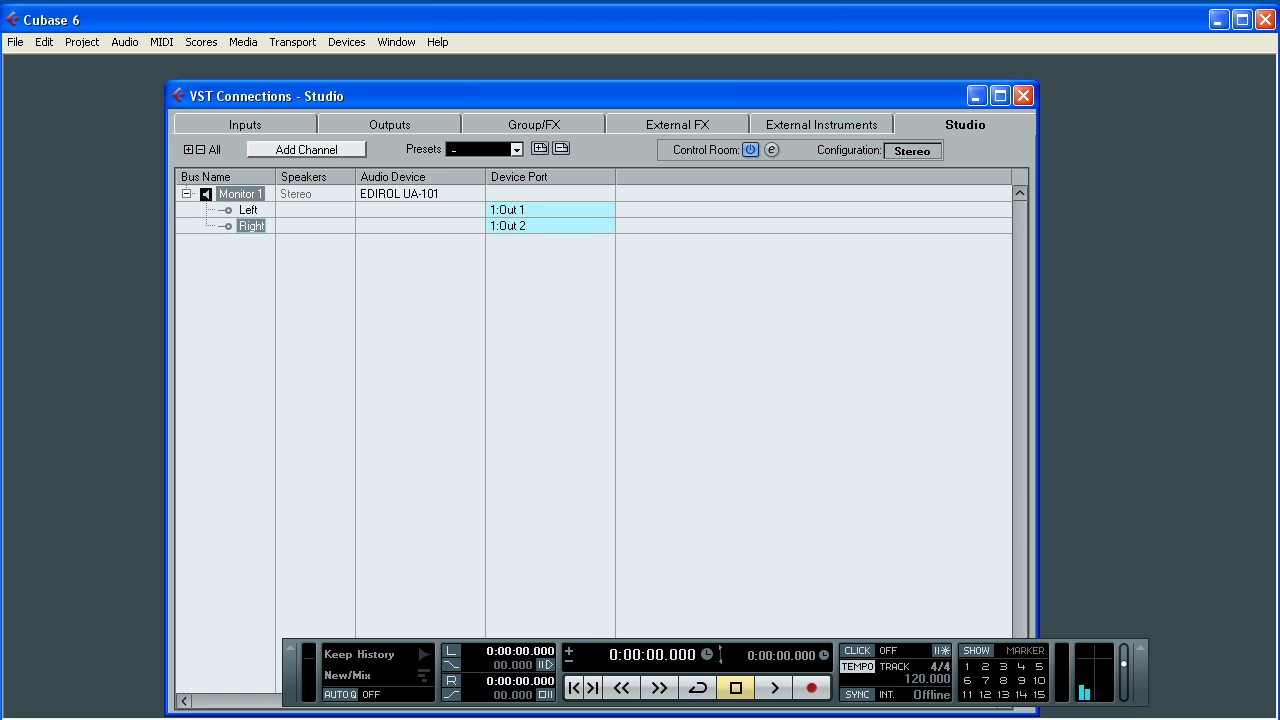
key(alt+Tab)
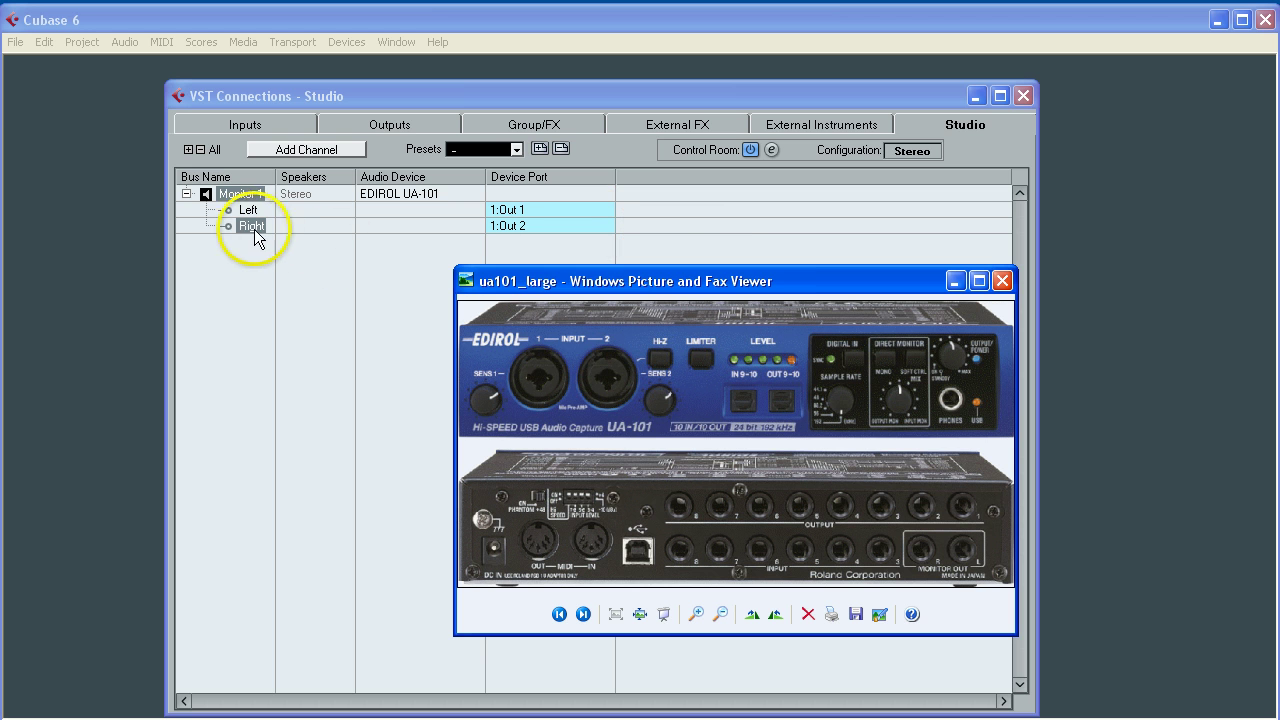
click(709, 244)
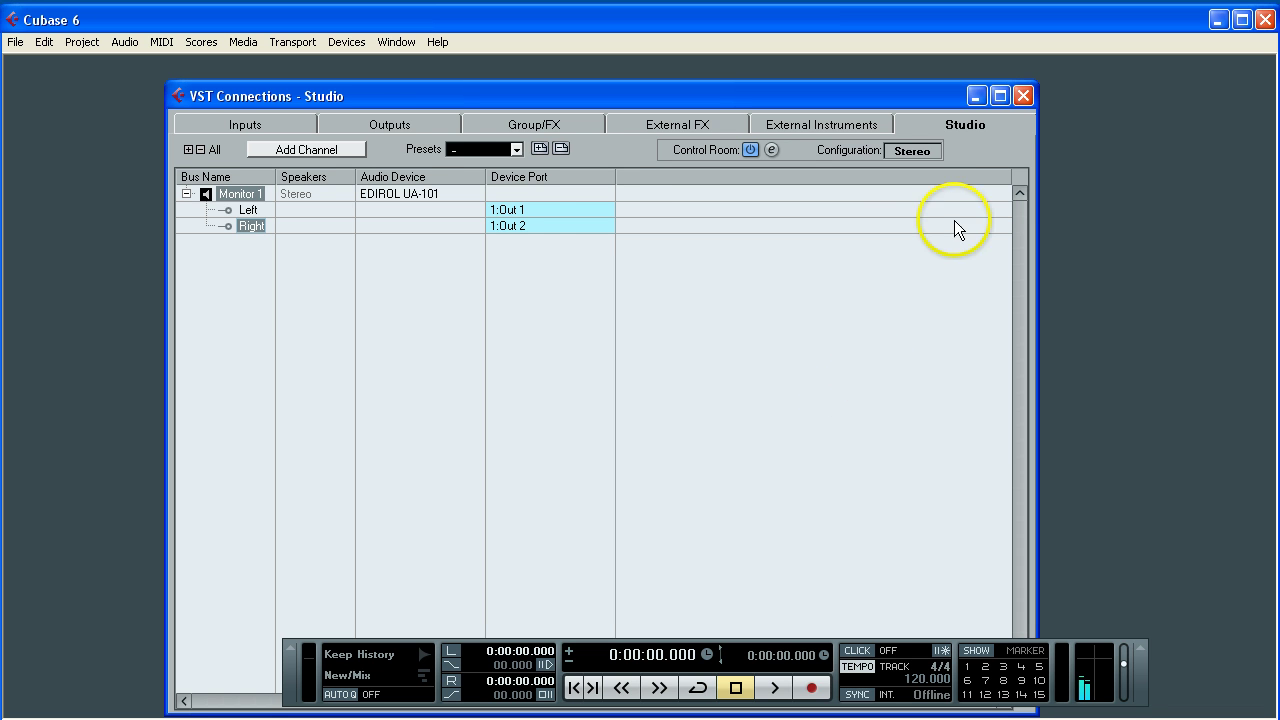
Step: Compare the Outputs and Studio pages, ending on Outputs where Stereo Out reads Not Connected
click(405, 122)
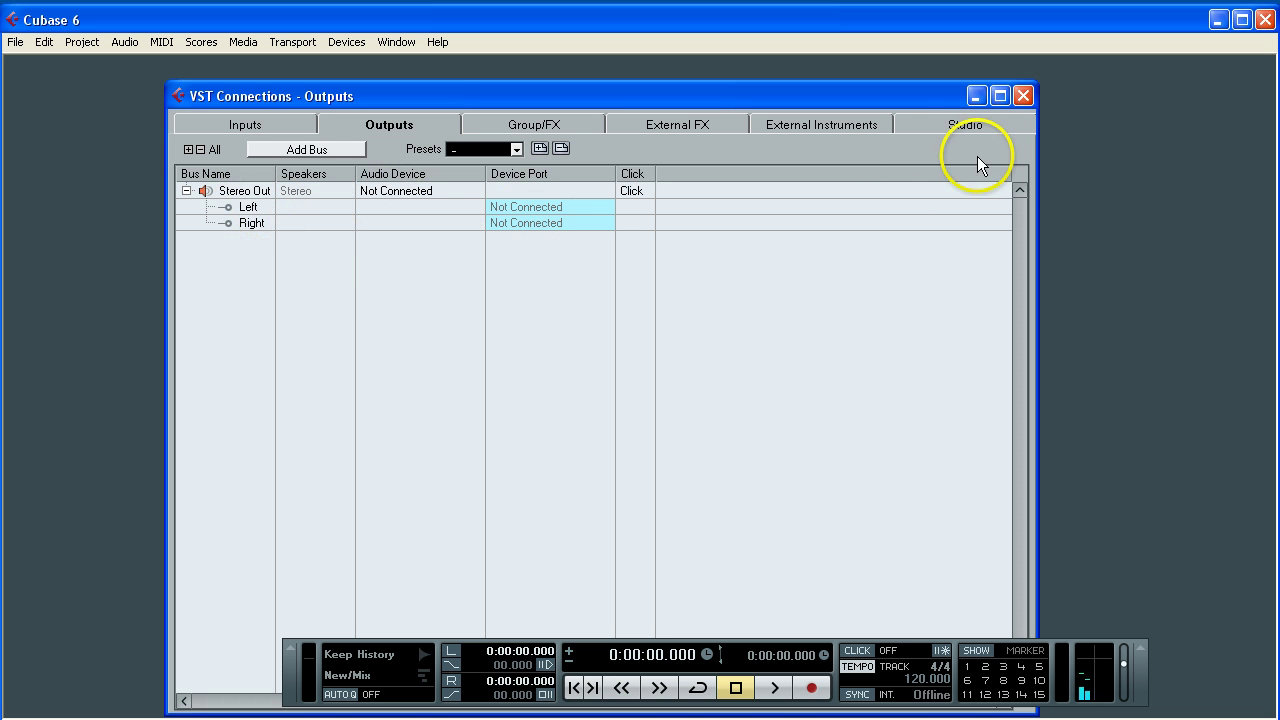
click(955, 122)
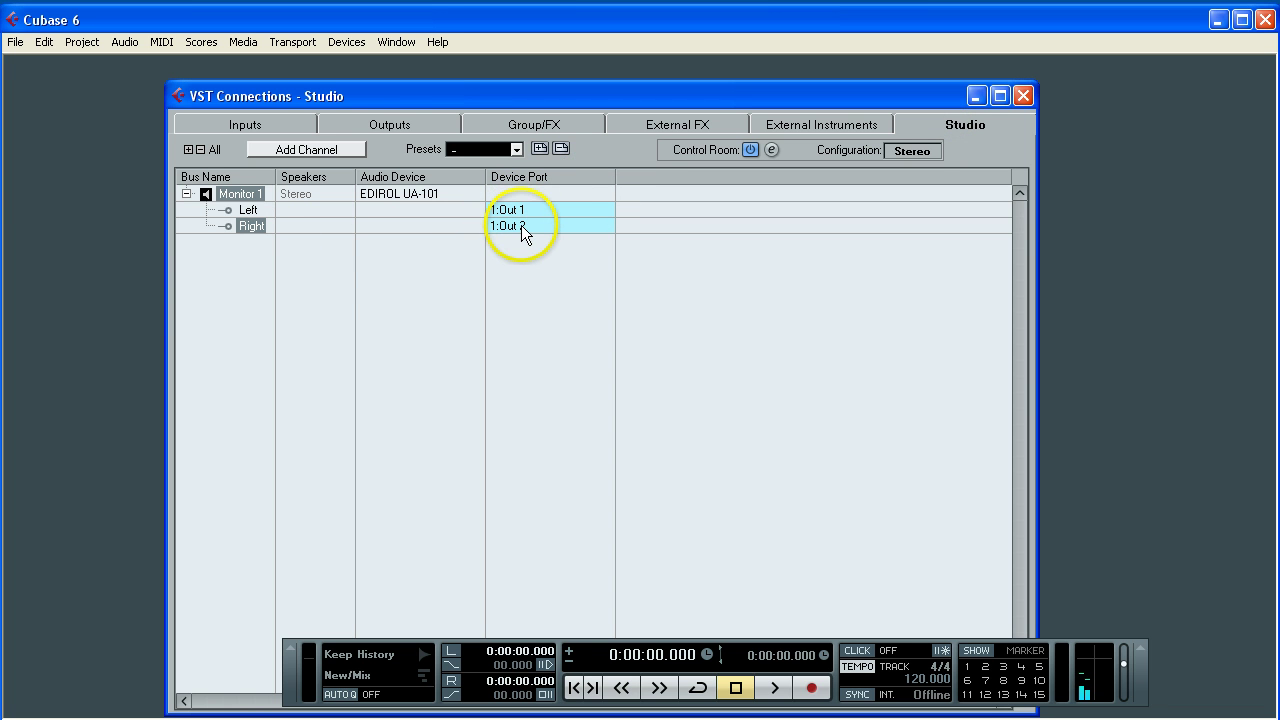
click(399, 126)
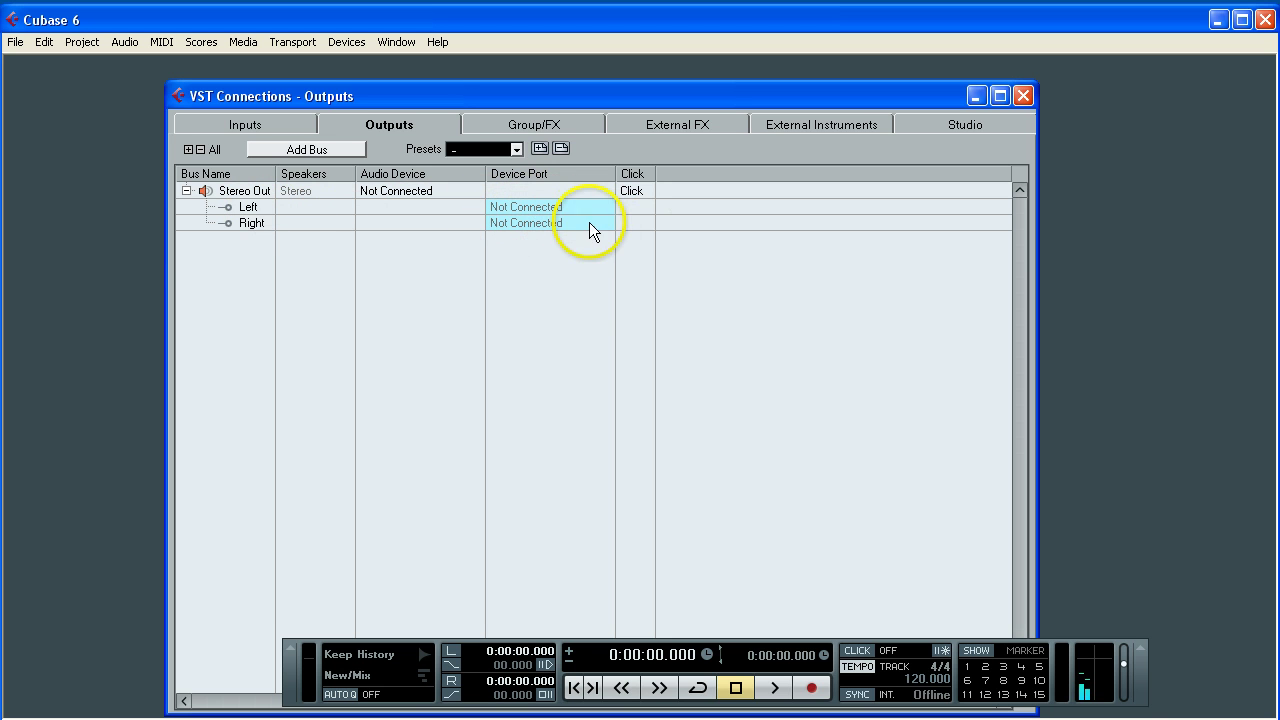
Step: Check Inputs, return to Studio with Monitor 1 on 1:Out 1/1:Out 2, and raise the window slightly
click(245, 125)
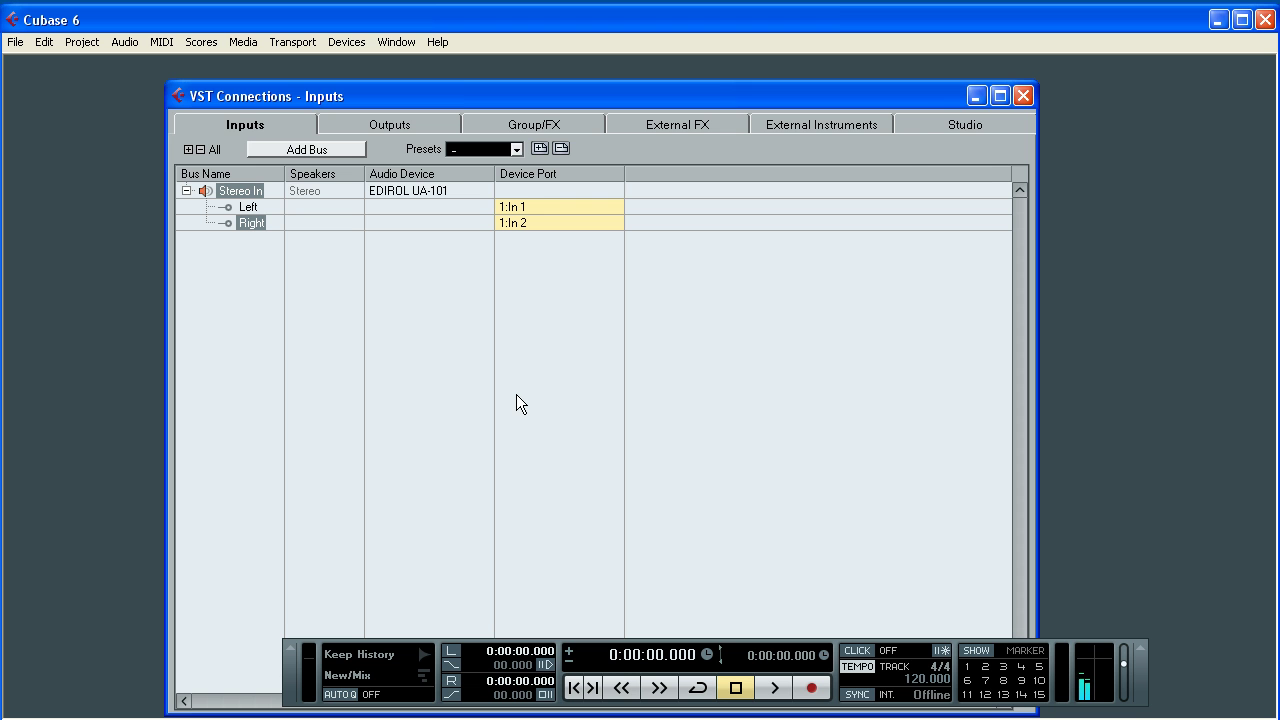
click(958, 126)
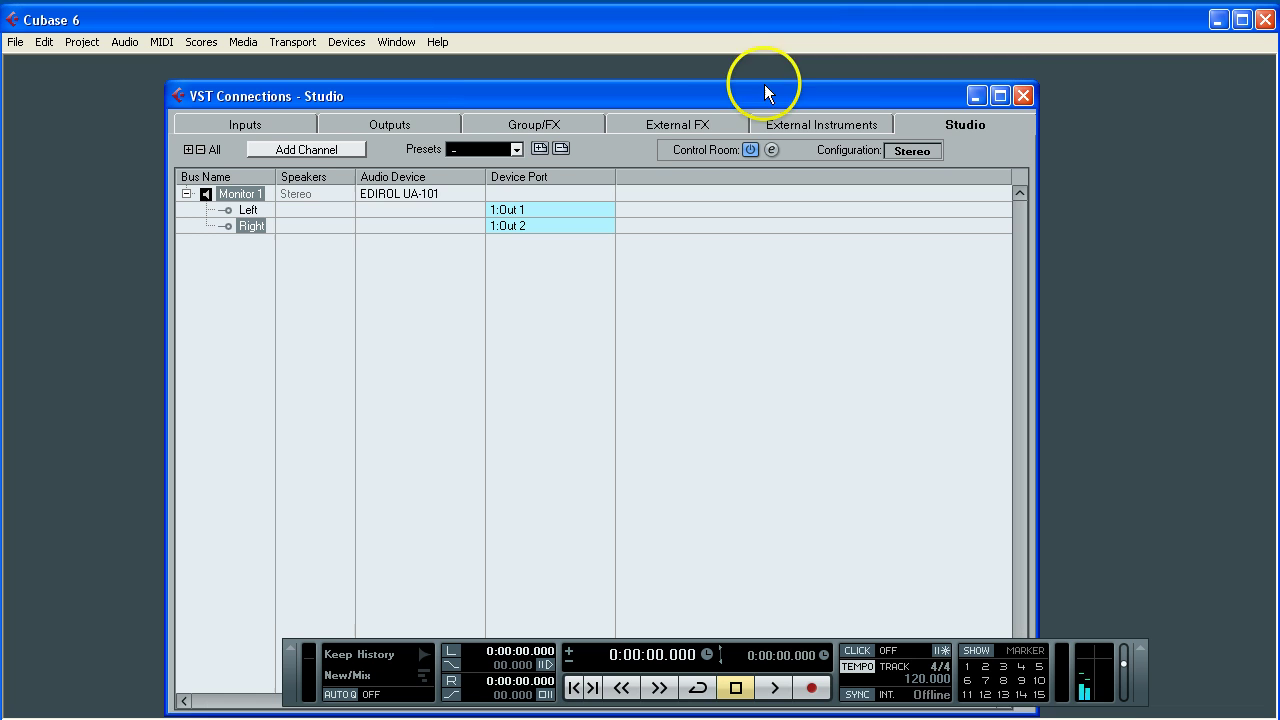
drag(752, 95, 752, 76)
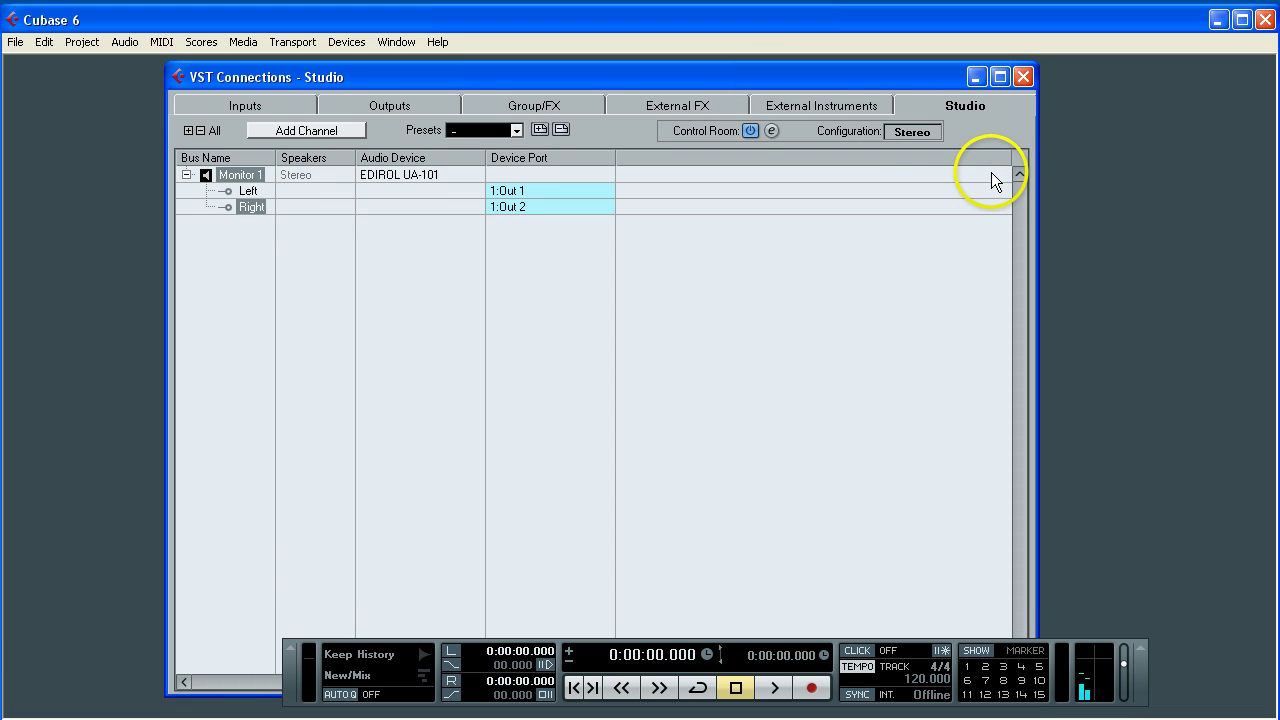